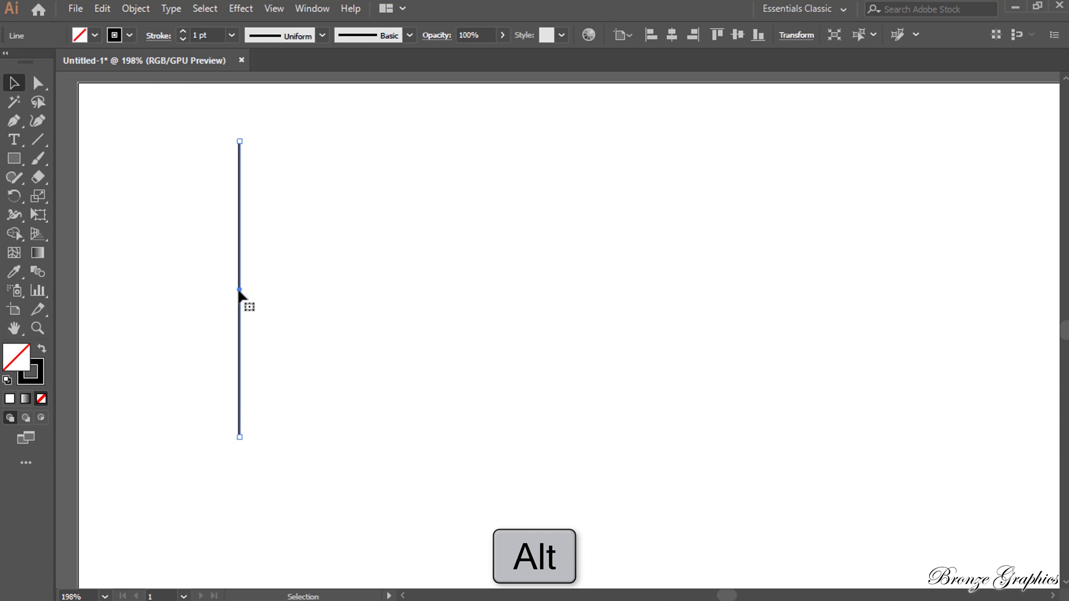
Duplicate the vertical line about 51 mm to its right at the same height and make a blend between the two lines
{"action": "left_click_drag", "start_coordinate": [240, 325], "coordinate": [502, 326]}
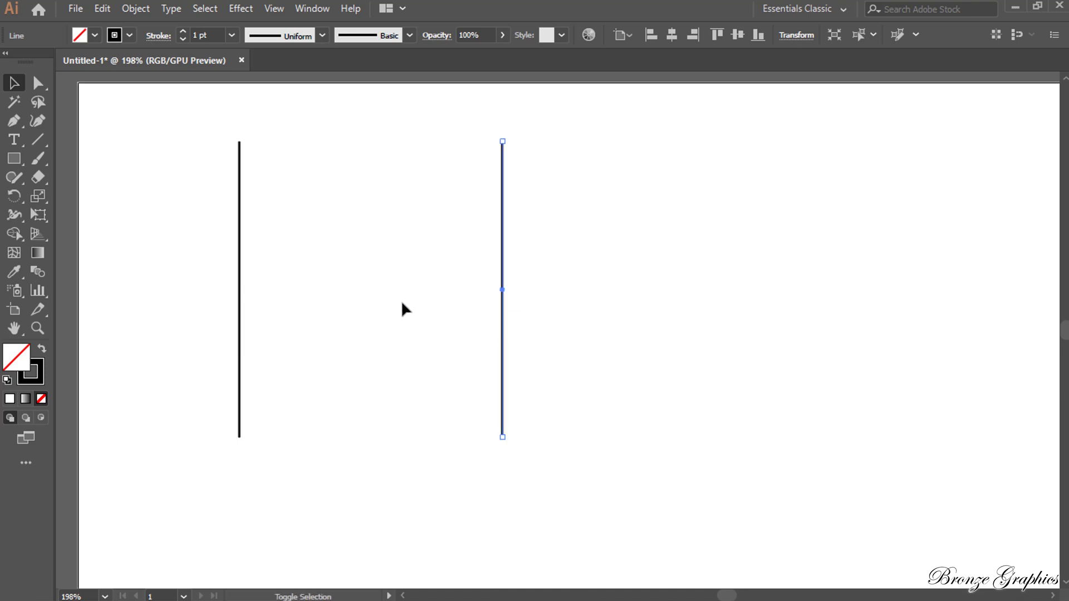
{"action": "left_click", "coordinate": [239, 295], "text": "shift"}
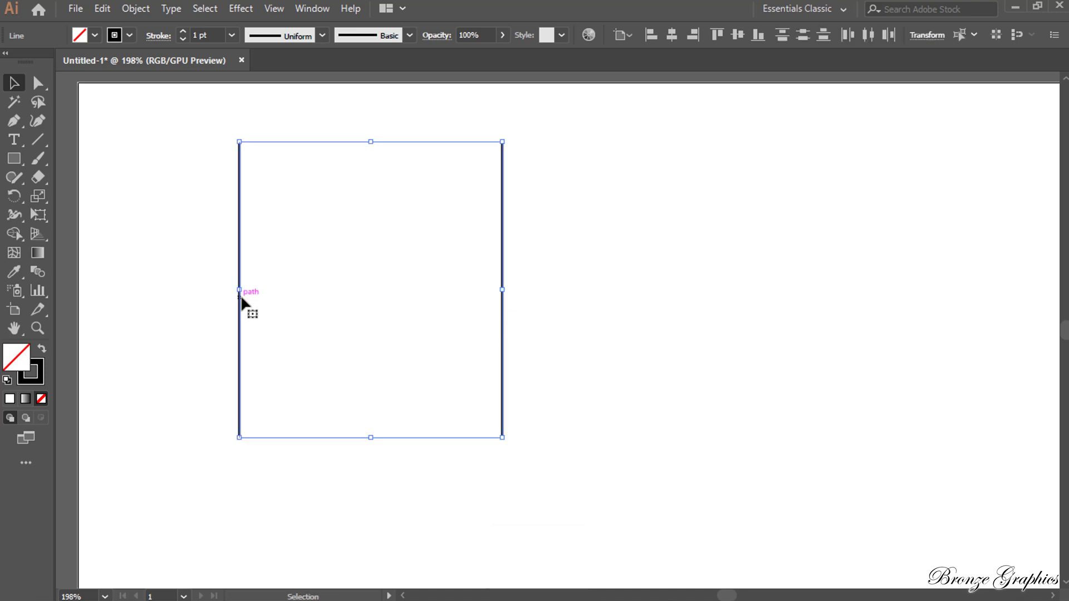
{"action": "left_click", "coordinate": [132, 10]}
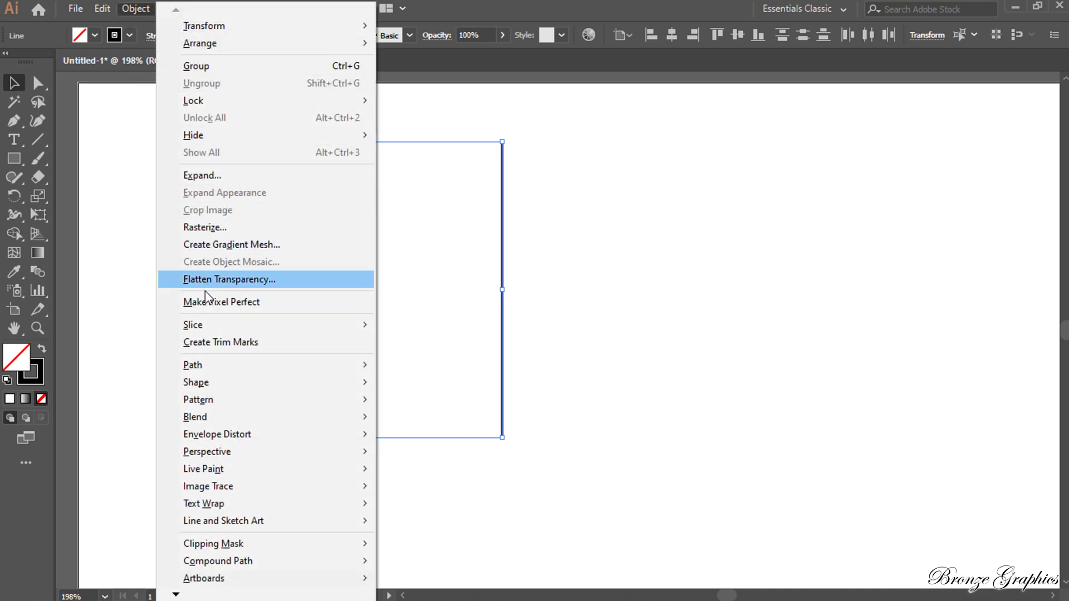
{"action": "mouse_move", "coordinate": [212, 416]}
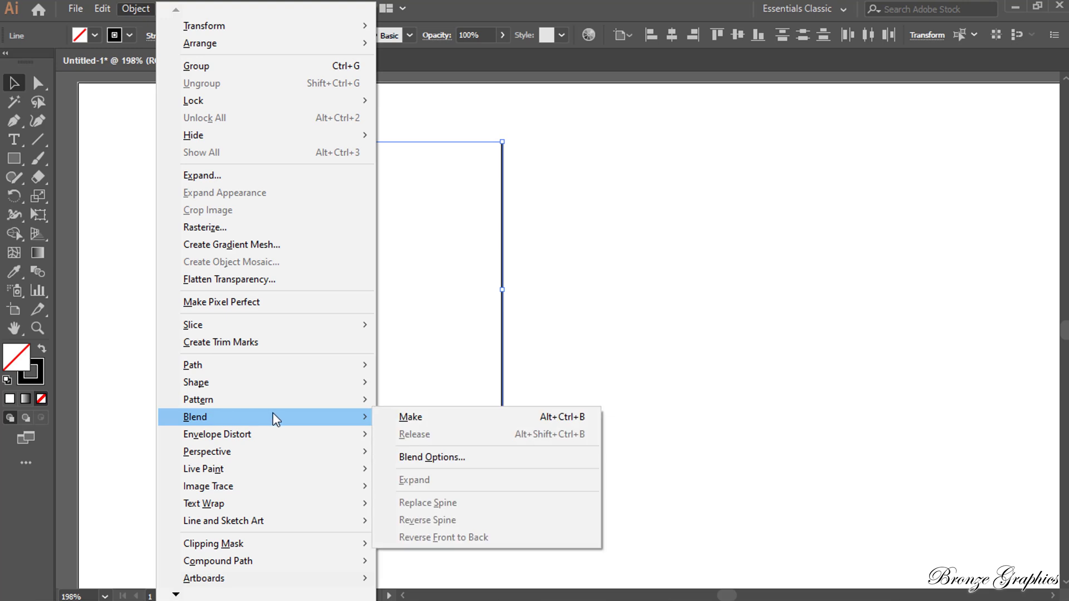
{"action": "left_click", "coordinate": [429, 414]}
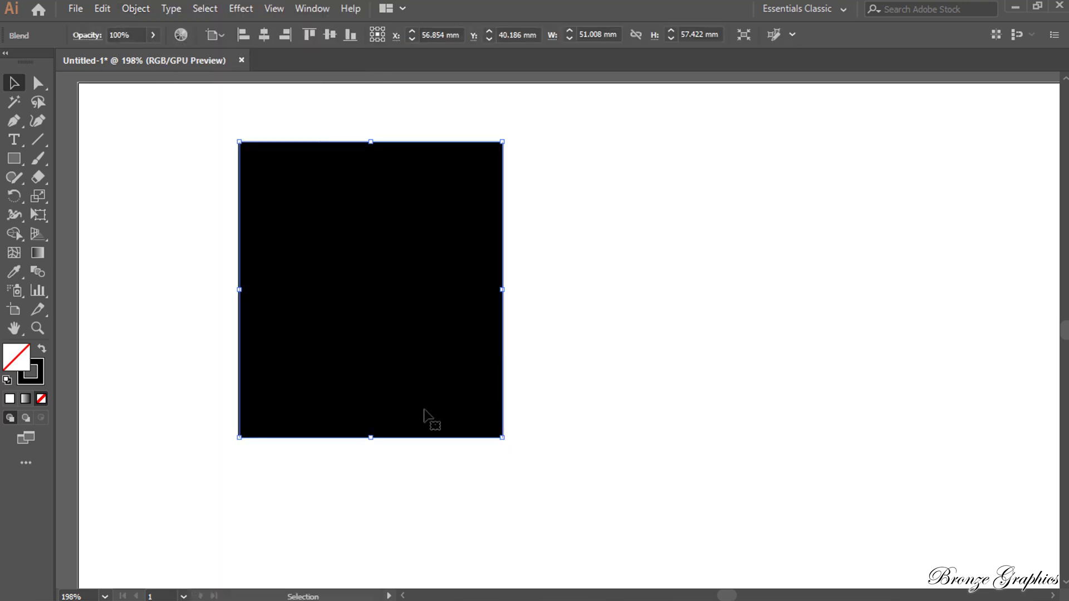
Set the blend's spacing to Specified Steps with 30 steps, previewing the result before applying it
{"action": "left_click", "coordinate": [139, 11]}
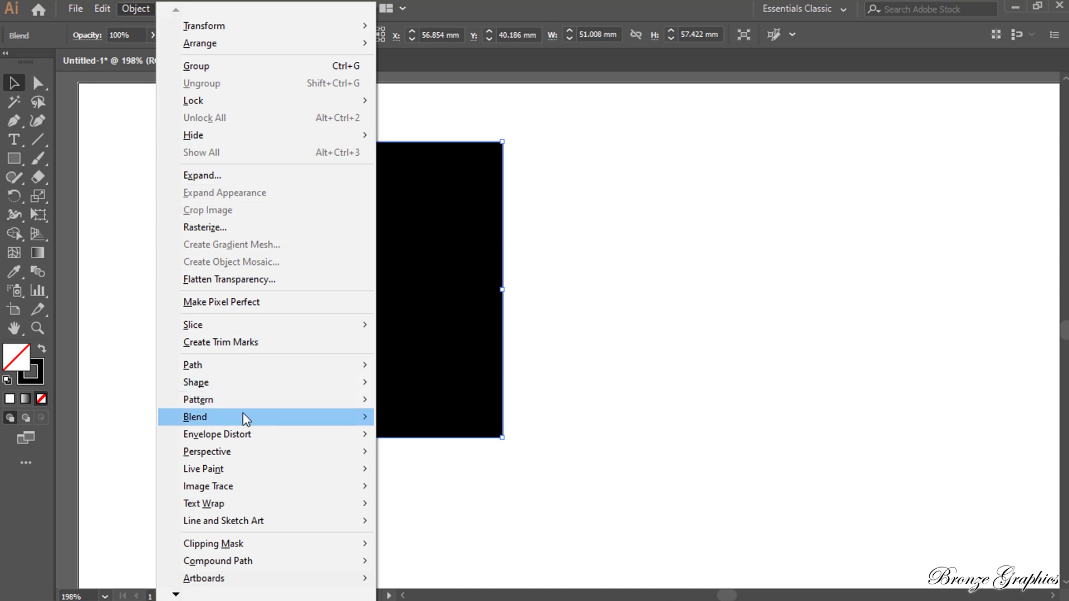
{"action": "mouse_move", "coordinate": [251, 417]}
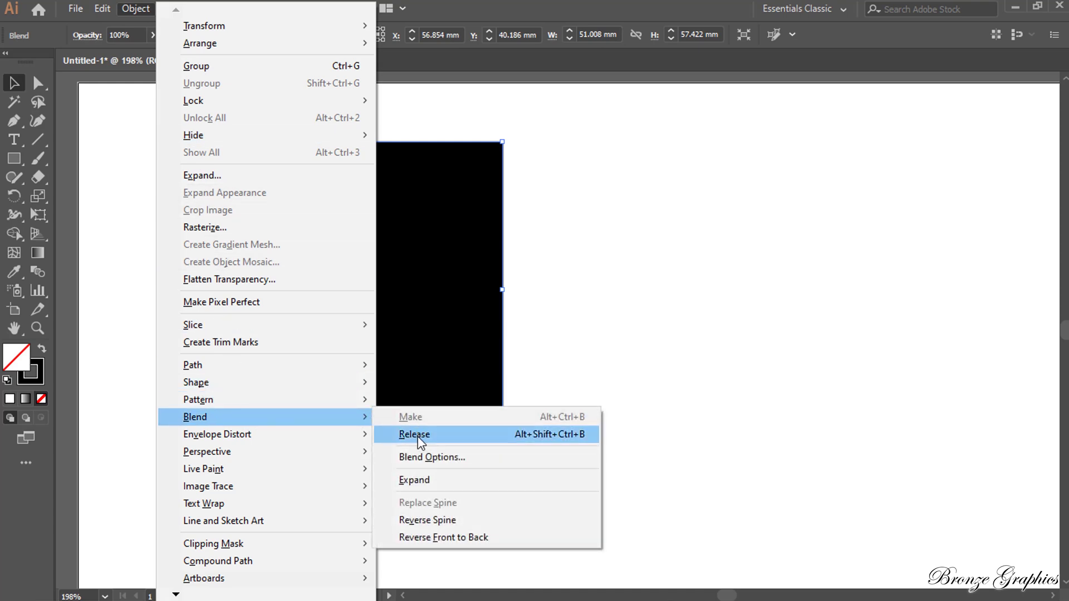
{"action": "left_click", "coordinate": [423, 455]}
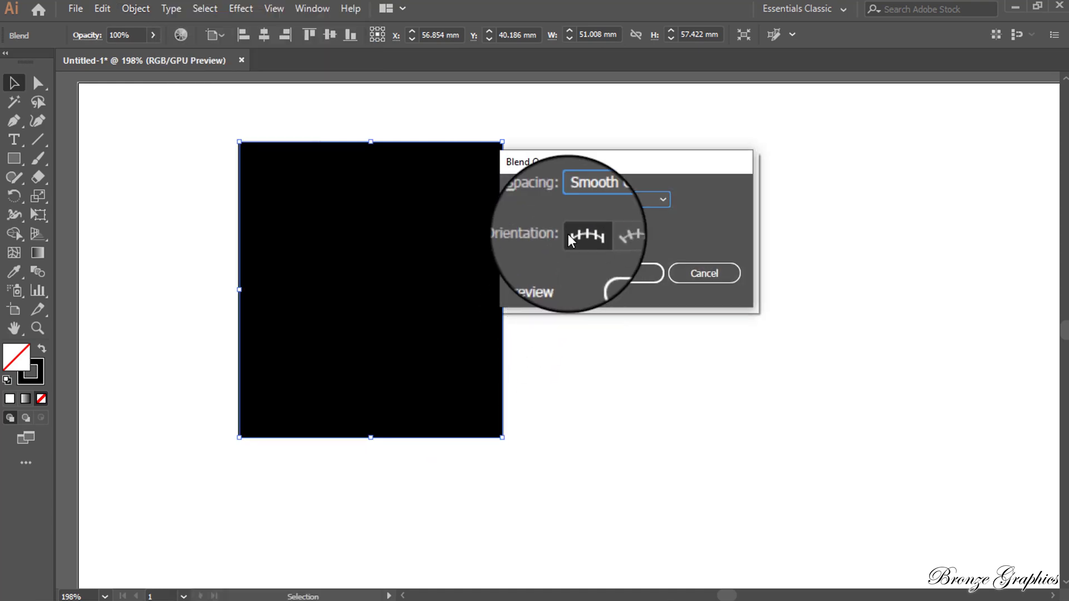
{"action": "left_click", "coordinate": [591, 198]}
{"action": "left_click", "coordinate": [597, 234]}
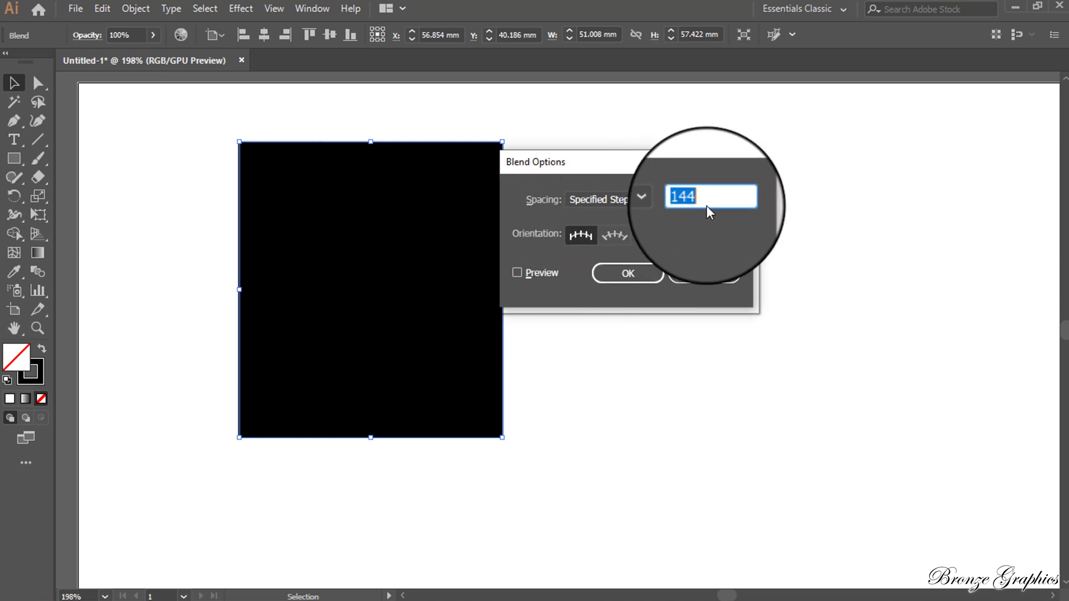
{"action": "type", "text": "30"}
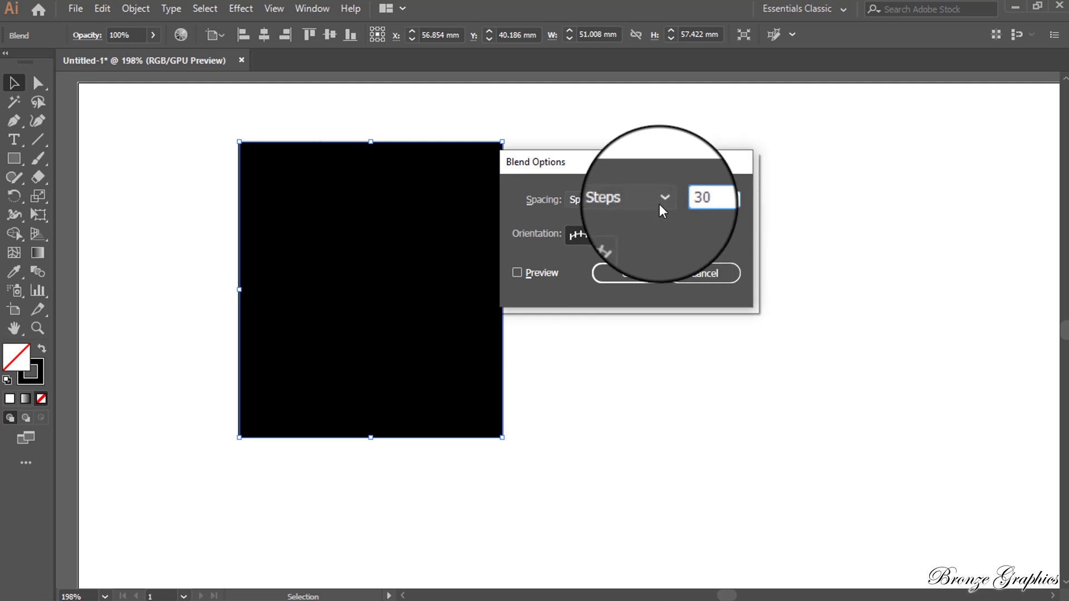
{"action": "left_click", "coordinate": [539, 272]}
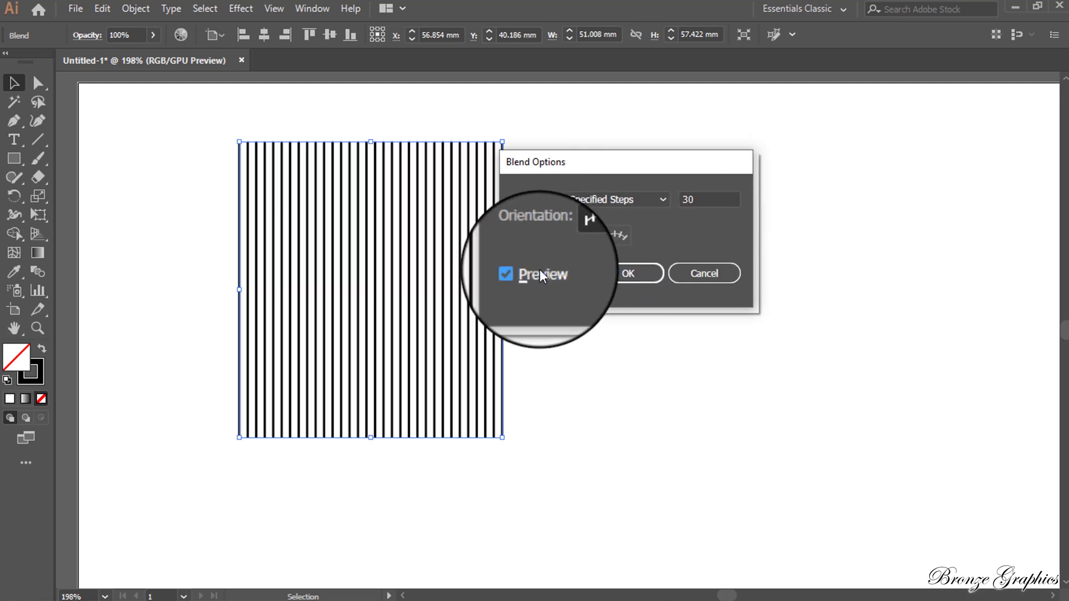
{"action": "left_click", "coordinate": [617, 273]}
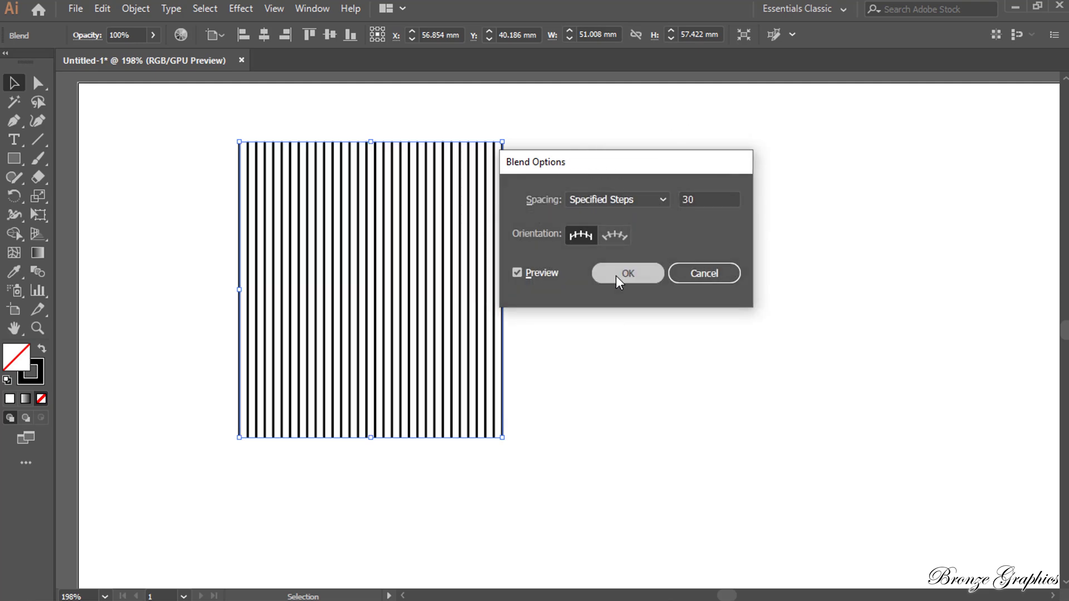
Create a copy of the blended vertical lines rotated by 90° to form a crossing grid
{"action": "right_click", "coordinate": [411, 276]}
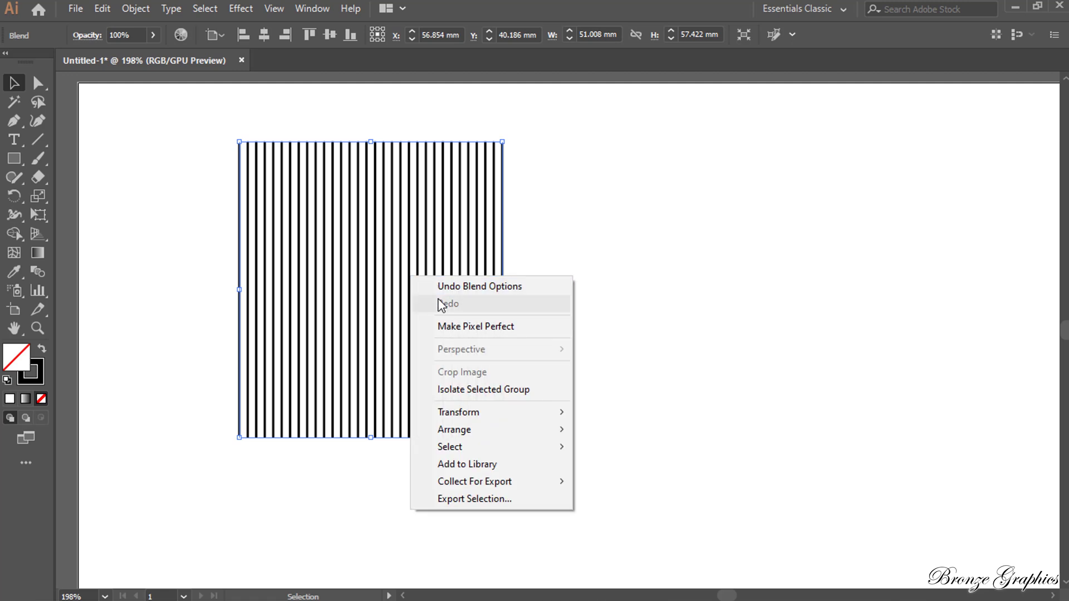
{"action": "mouse_move", "coordinate": [458, 416]}
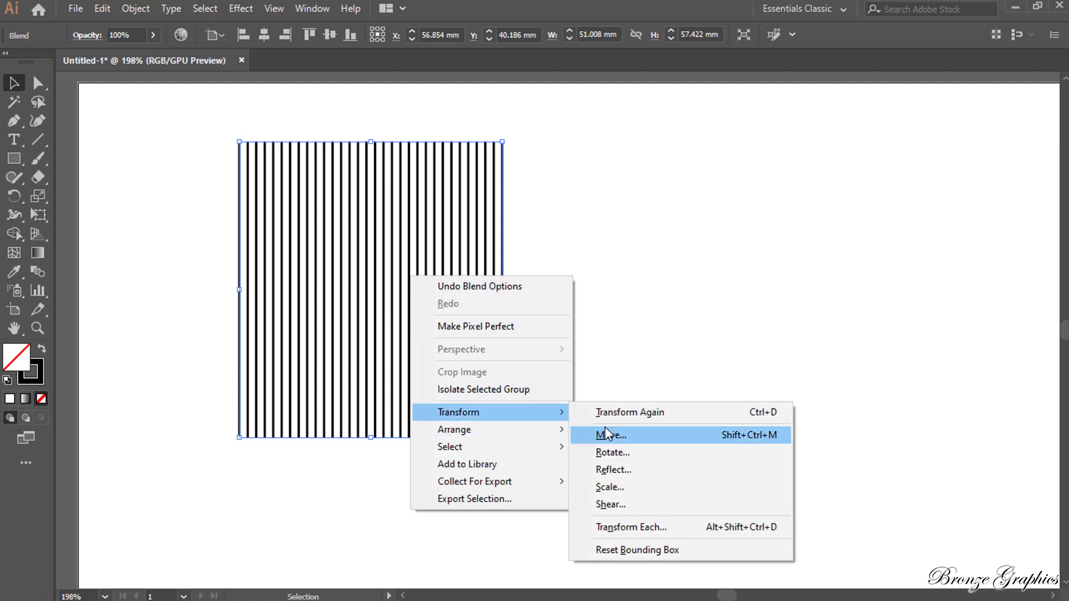
{"action": "left_click", "coordinate": [613, 450]}
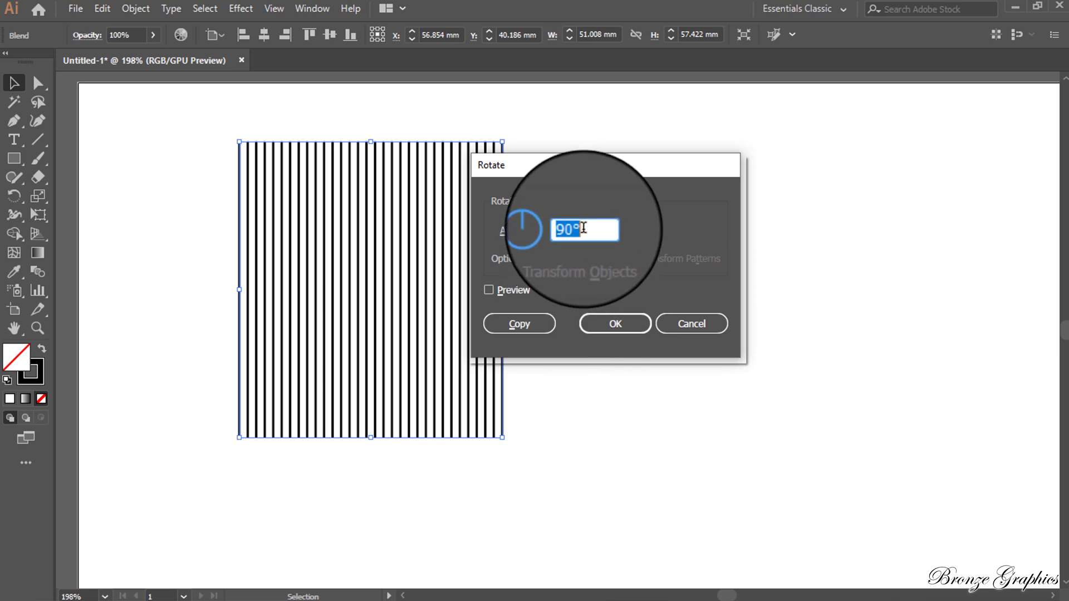
{"action": "left_click", "coordinate": [508, 289]}
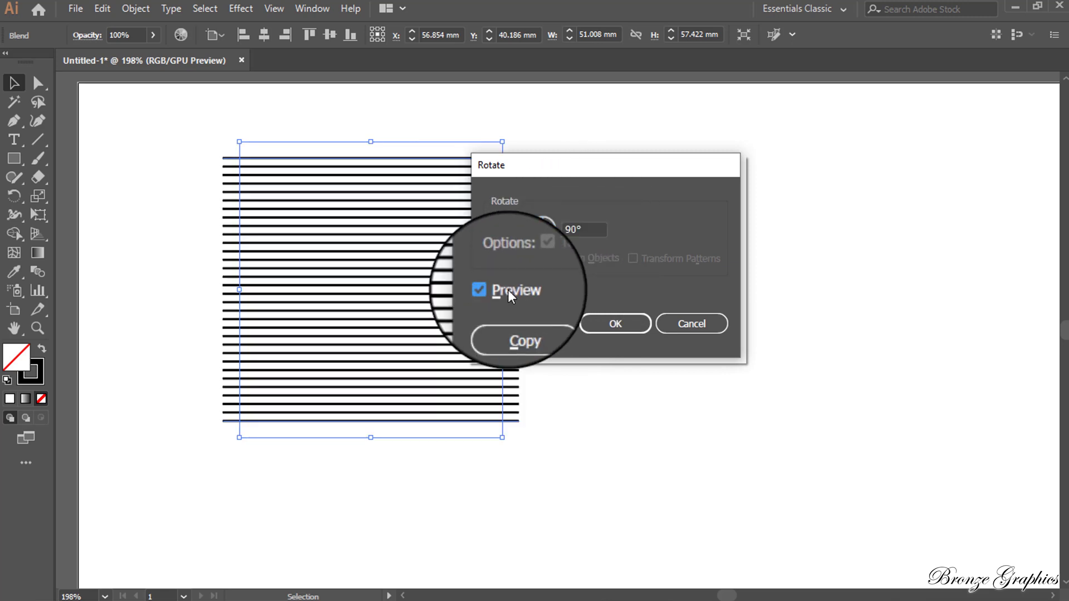
{"action": "left_click", "coordinate": [523, 328]}
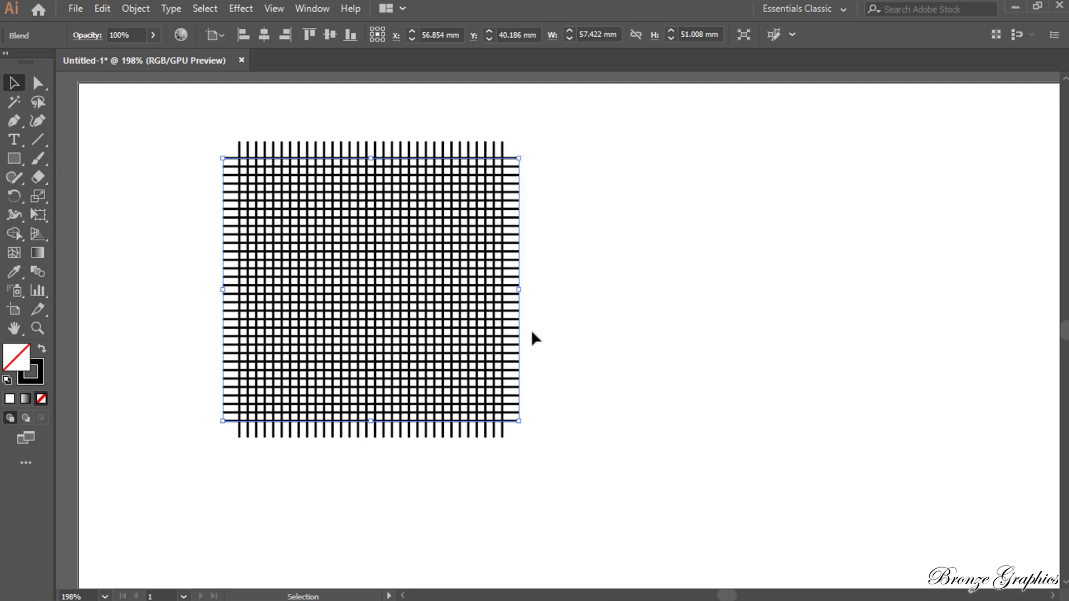
Expand both line blends with object, fill and stroke included, and shift the resulting grid slightly down and to the right
{"action": "left_click", "coordinate": [531, 332]}
{"action": "key", "text": "ctrl+a"}
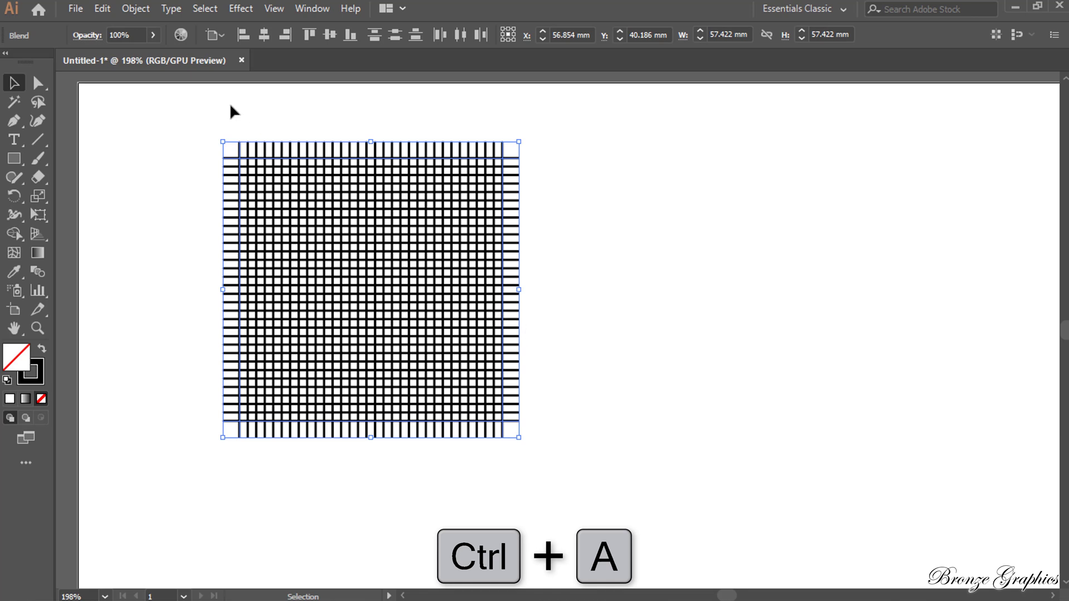
{"action": "left_click", "coordinate": [137, 9]}
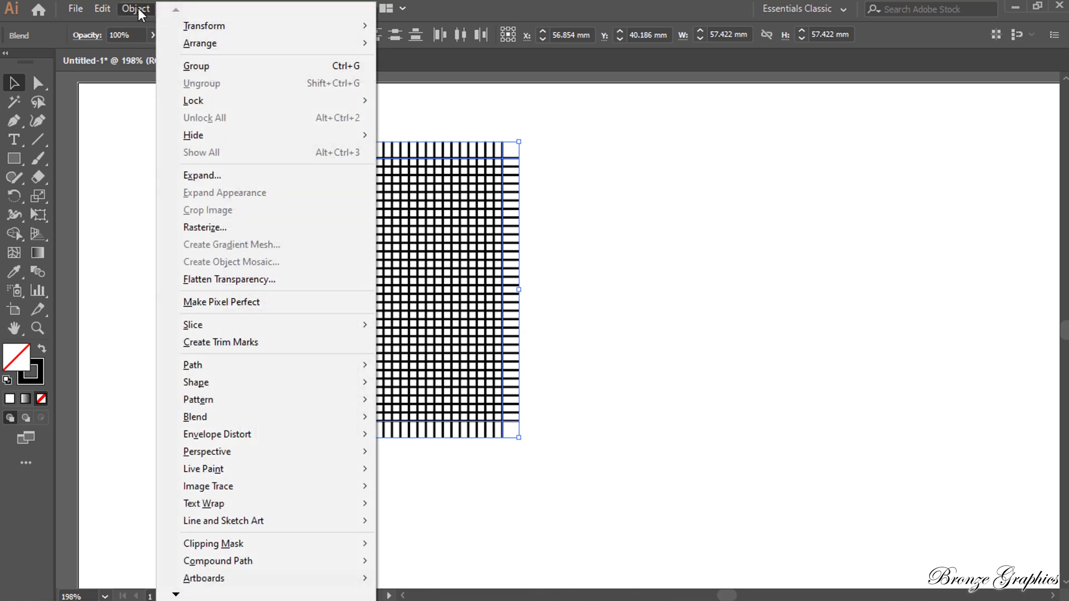
{"action": "left_click", "coordinate": [201, 176]}
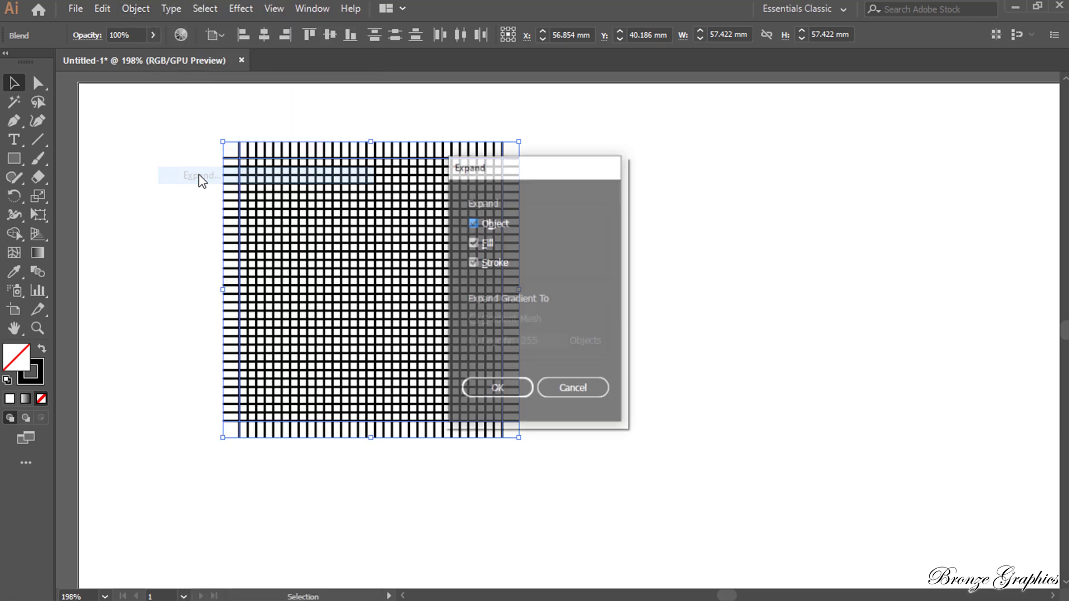
{"action": "left_click", "coordinate": [508, 393]}
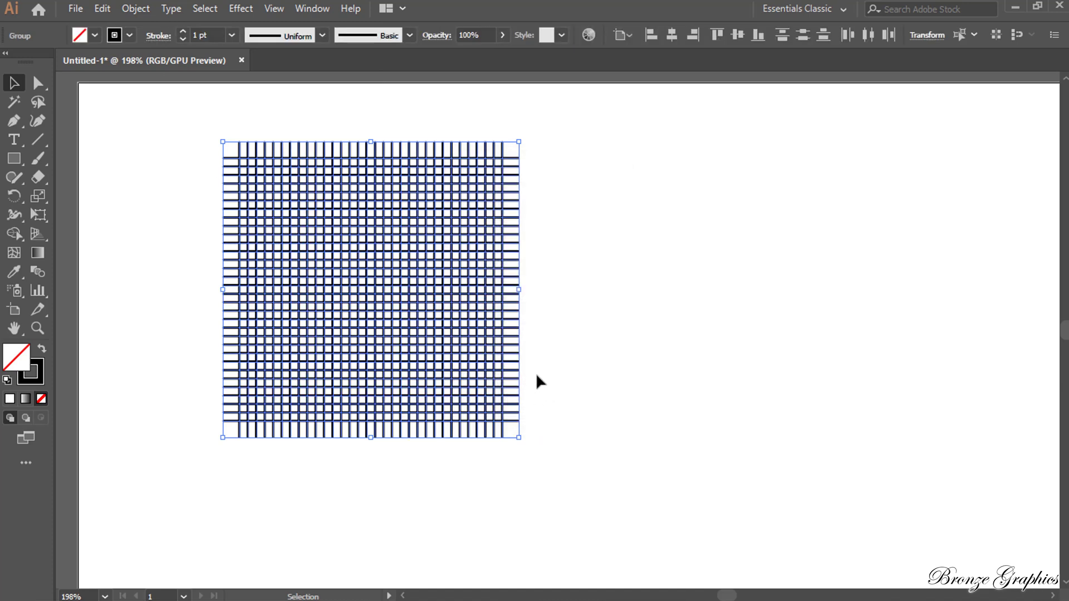
{"action": "left_click_drag", "start_coordinate": [470, 370], "coordinate": [503, 392]}
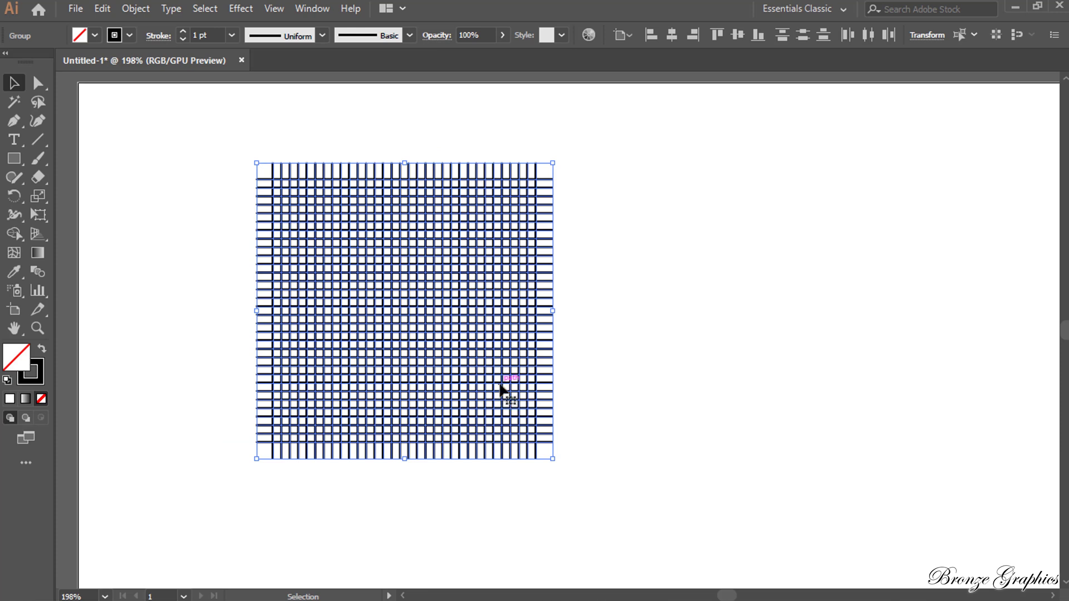
Using Shape Builder with a cyan fill, merge grid cells into a connected meander 13 cells wide and 5 tall, with two single-cell dots under its central arch
{"action": "key", "text": "ctrl+equal"}
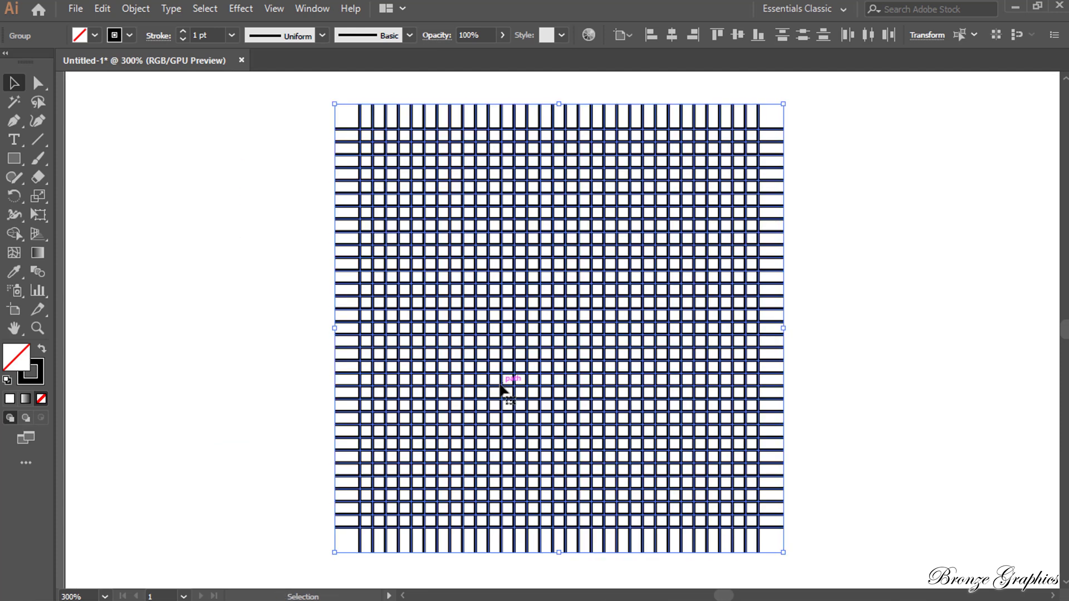
{"action": "key", "text": "ctrl+equal"}
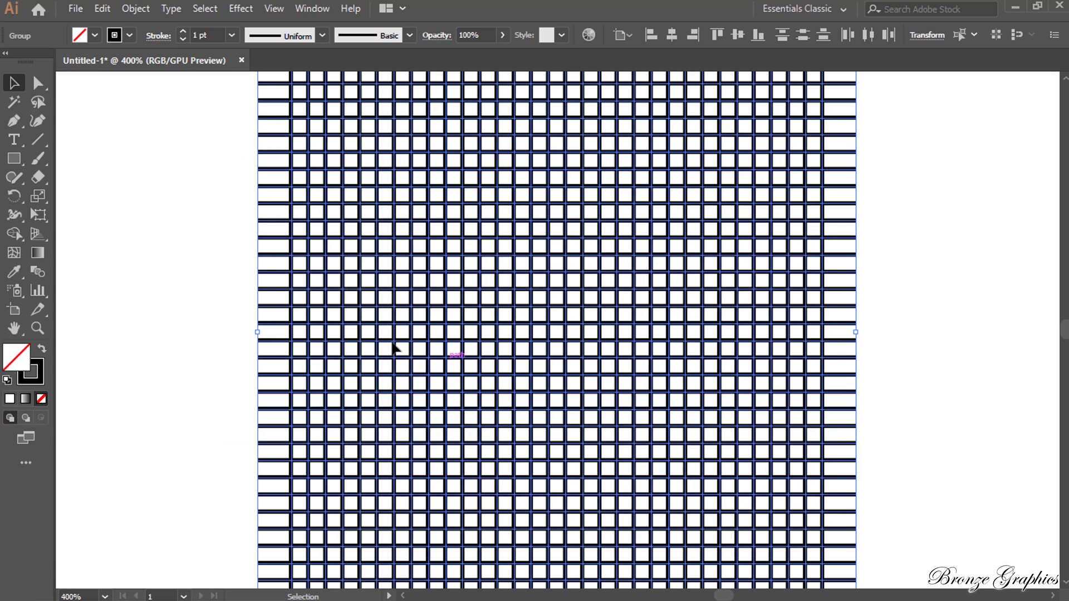
{"action": "left_click", "coordinate": [17, 232]}
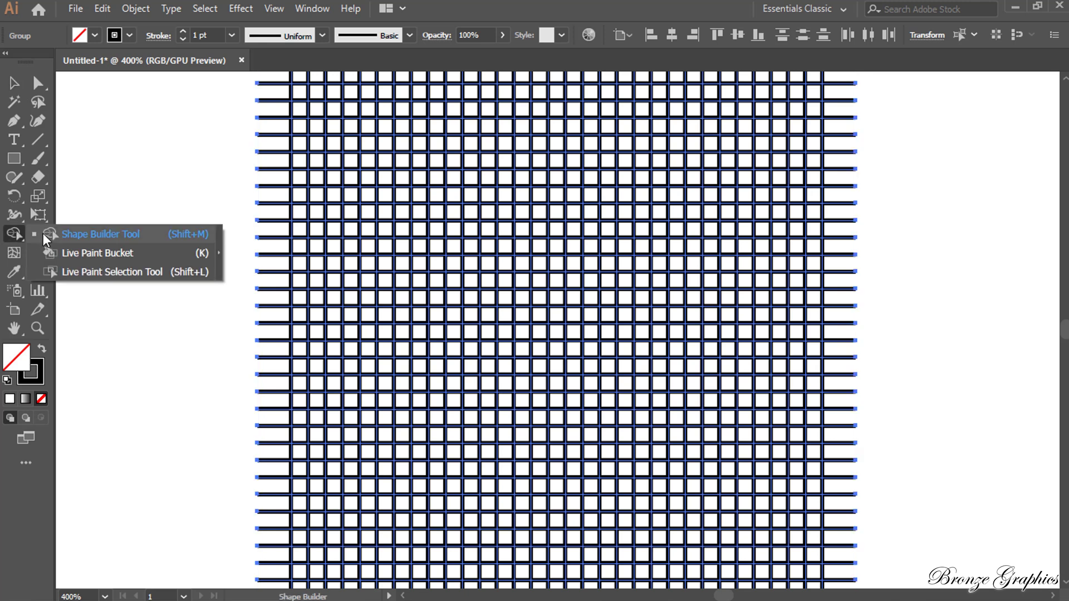
{"action": "left_click", "coordinate": [78, 235]}
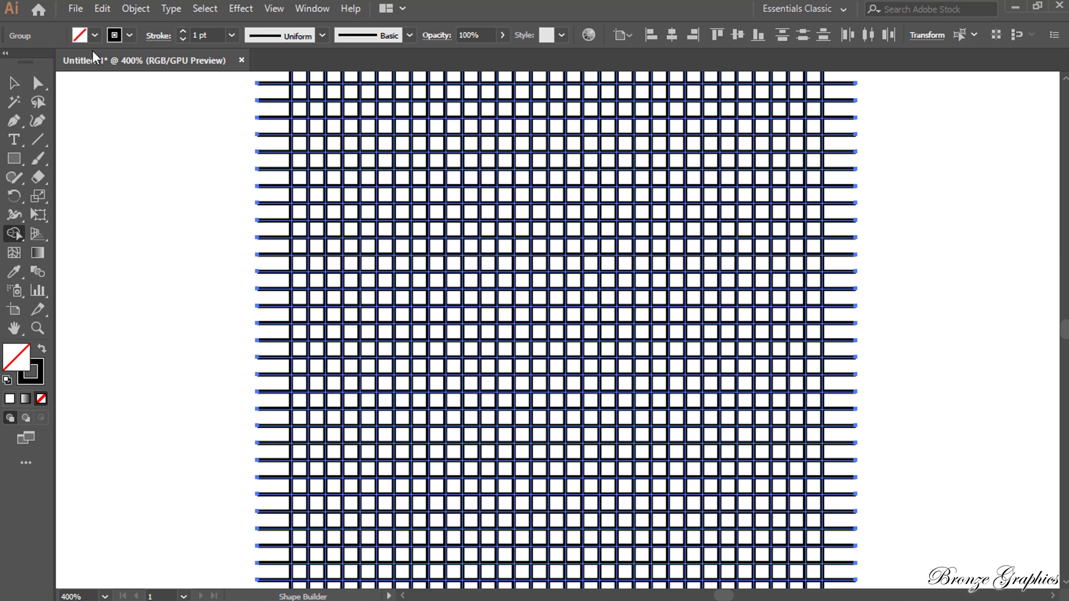
{"action": "left_click", "coordinate": [95, 35]}
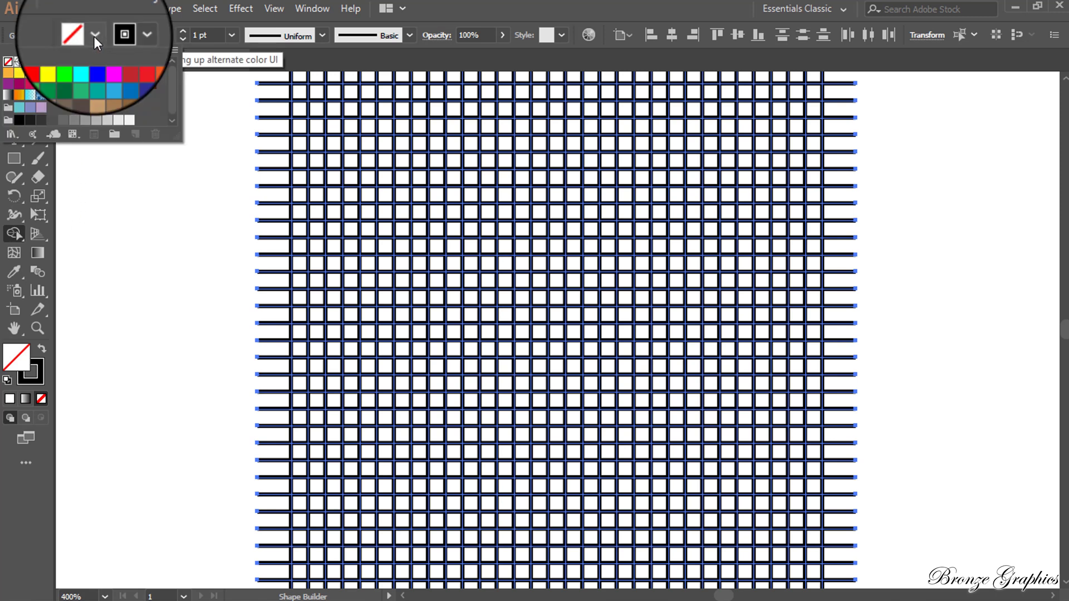
{"action": "left_click", "coordinate": [85, 62]}
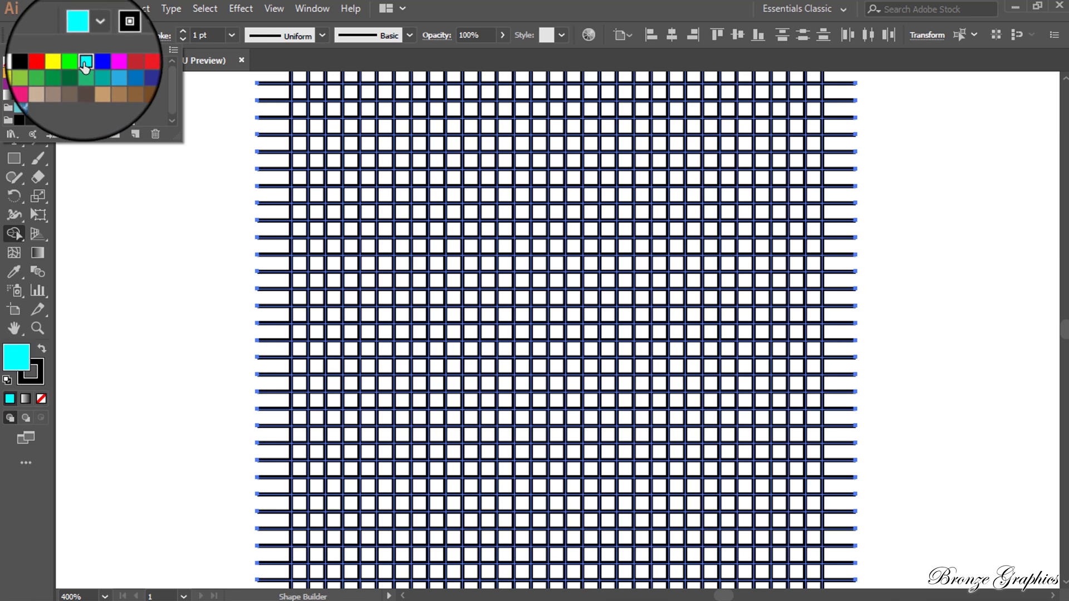
{"action": "left_click", "coordinate": [693, 245]}
{"action": "mouse_move", "coordinate": [693, 229]}
{"action": "left_mouse_down"}
{"action": "mouse_move", "coordinate": [695, 214]}
{"action": "mouse_move", "coordinate": [677, 212]}
{"action": "mouse_move", "coordinate": [660, 229]}
{"action": "mouse_move", "coordinate": [659, 281]}
{"action": "mouse_move", "coordinate": [693, 281]}
{"action": "mouse_move", "coordinate": [625, 281]}
{"action": "mouse_move", "coordinate": [624, 212]}
{"action": "mouse_move", "coordinate": [560, 212]}
{"action": "mouse_move", "coordinate": [556, 280]}
{"action": "mouse_move", "coordinate": [523, 280]}
{"action": "mouse_move", "coordinate": [523, 213]}
{"action": "mouse_move", "coordinate": [489, 212]}
{"action": "mouse_move", "coordinate": [488, 228]}
{"action": "left_mouse_up"}
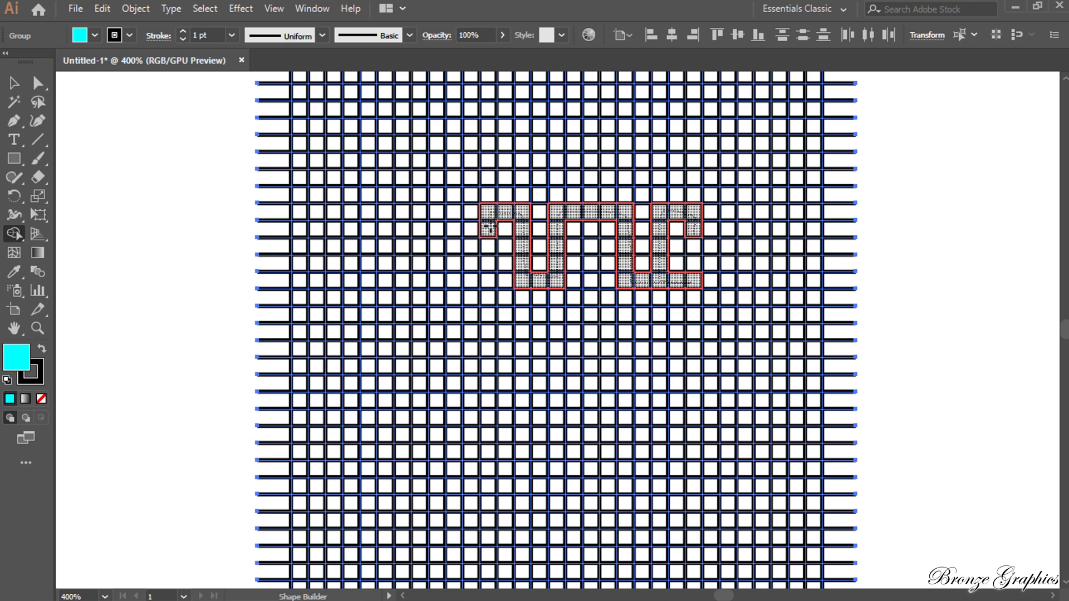
{"action": "left_click_drag", "start_coordinate": [523, 271], "coordinate": [488, 279]}
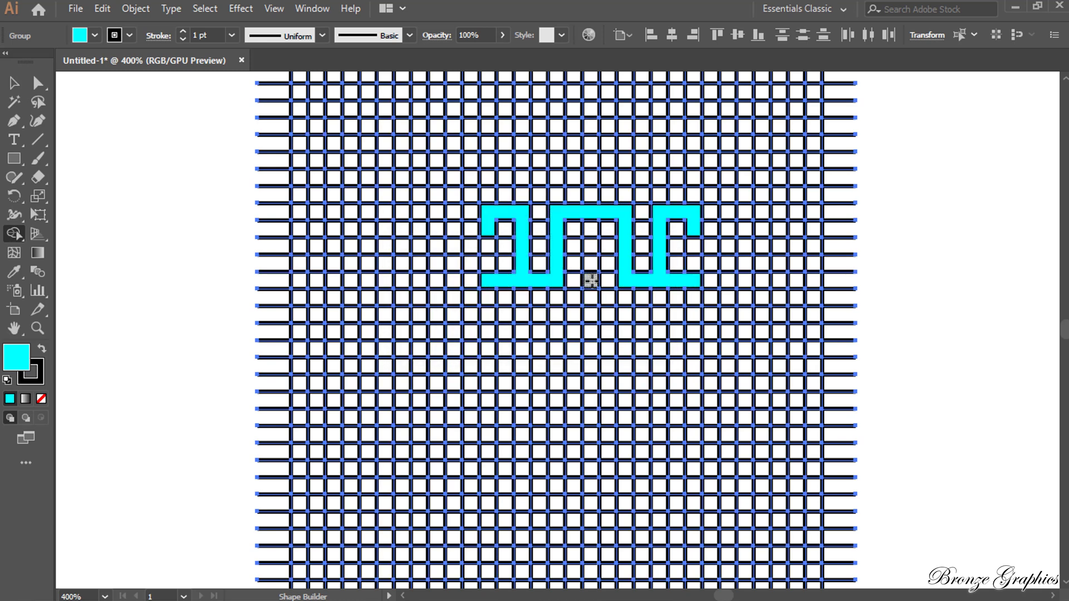
{"action": "left_click", "coordinate": [592, 245]}
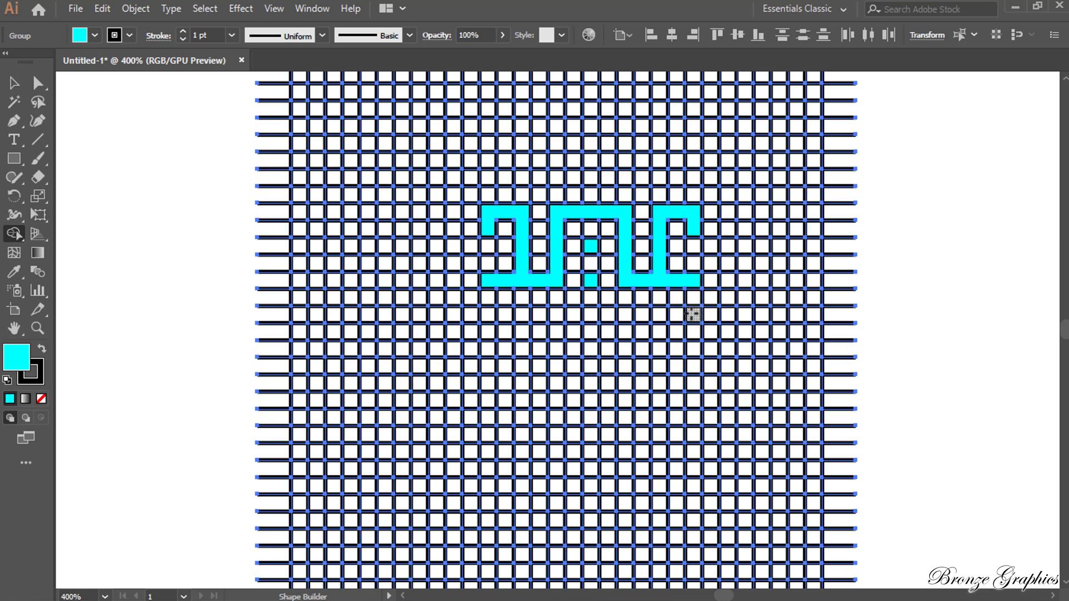
Below the meander, merge cells into an L-shaped stroke, an S-shaped stroke and an outer stroke ending in a square loop, plus a single-cell dot
{"action": "mouse_move", "coordinate": [693, 315]}
{"action": "left_mouse_down"}
{"action": "mouse_move", "coordinate": [685, 346]}
{"action": "mouse_move", "coordinate": [592, 350]}
{"action": "left_mouse_up"}
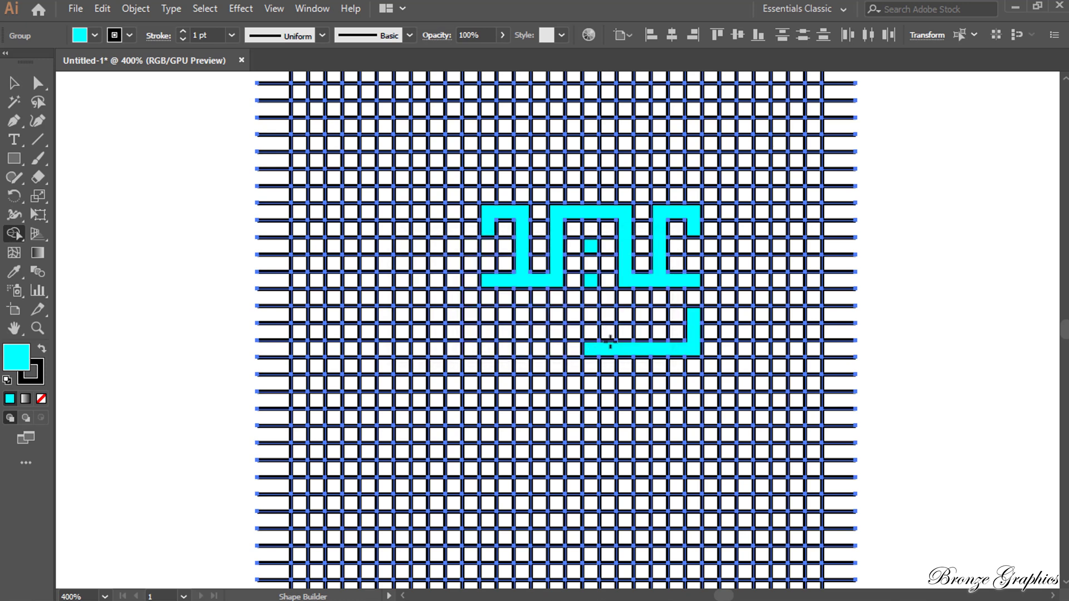
{"action": "mouse_move", "coordinate": [657, 313]}
{"action": "left_mouse_down"}
{"action": "mouse_move", "coordinate": [522, 315]}
{"action": "mouse_move", "coordinate": [520, 348]}
{"action": "mouse_move", "coordinate": [554, 348]}
{"action": "mouse_move", "coordinate": [556, 361]}
{"action": "mouse_move", "coordinate": [556, 382]}
{"action": "mouse_move", "coordinate": [524, 377]}
{"action": "left_mouse_up"}
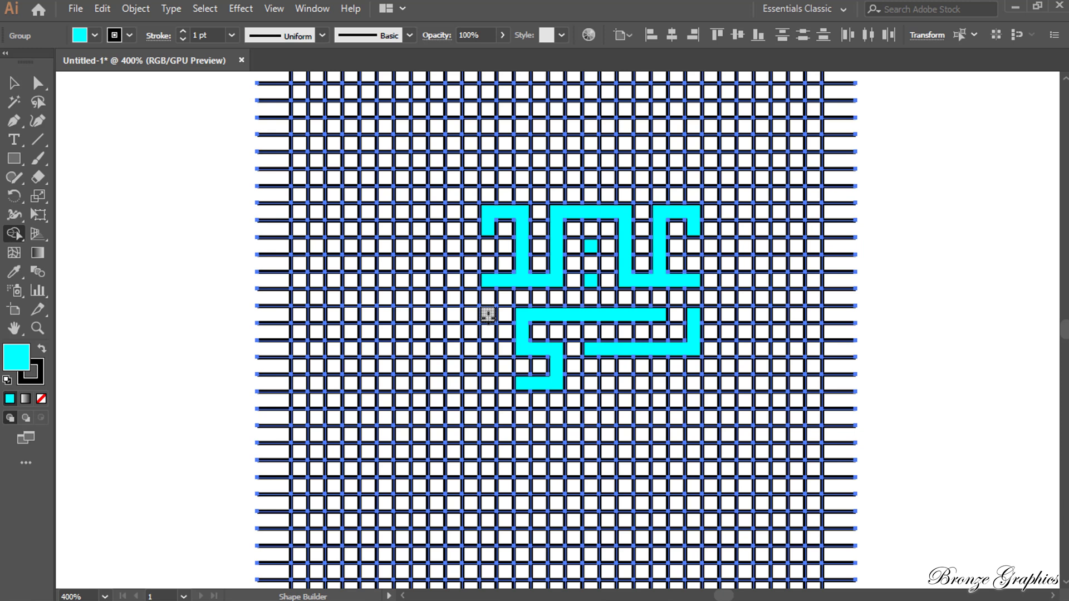
{"action": "mouse_move", "coordinate": [488, 315]}
{"action": "left_mouse_down"}
{"action": "mouse_move", "coordinate": [487, 417]}
{"action": "mouse_move", "coordinate": [592, 418]}
{"action": "mouse_move", "coordinate": [591, 383]}
{"action": "mouse_move", "coordinate": [691, 383]}
{"action": "mouse_move", "coordinate": [691, 416]}
{"action": "mouse_move", "coordinate": [667, 418]}
{"action": "mouse_move", "coordinate": [660, 392]}
{"action": "left_mouse_up"}
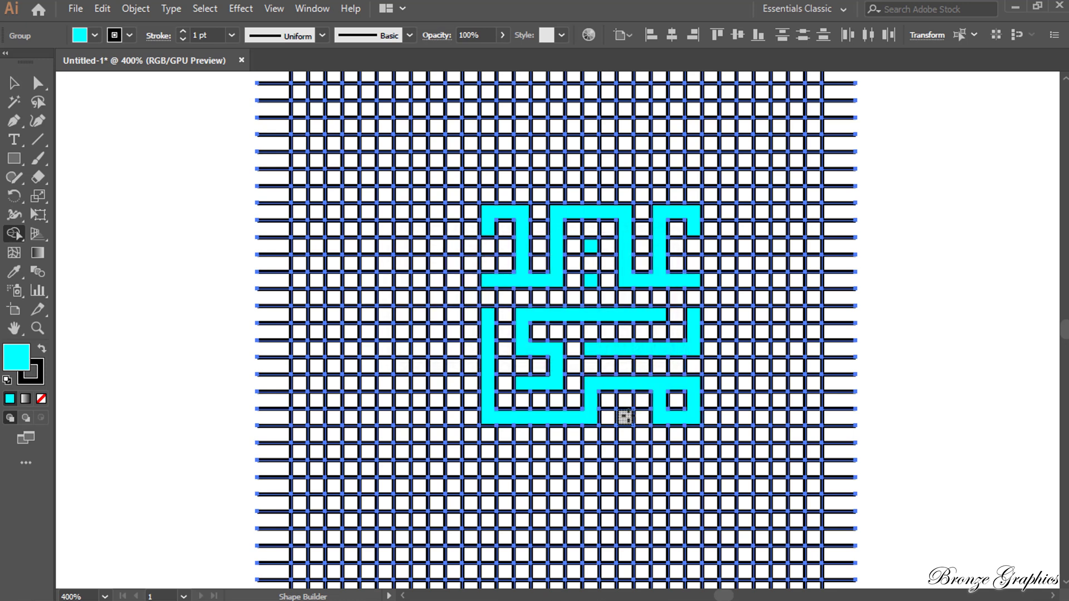
{"action": "left_click", "coordinate": [625, 417]}
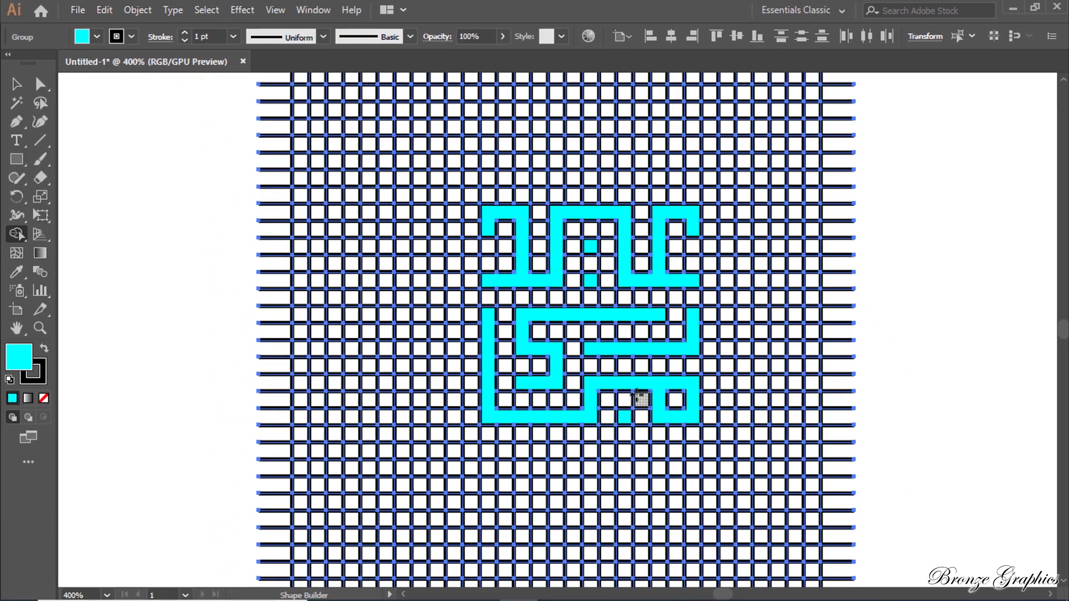
Ungroup the grid artwork so the merged cyan shapes are separate from the surrounding lines
{"action": "left_click", "coordinate": [17, 84]}
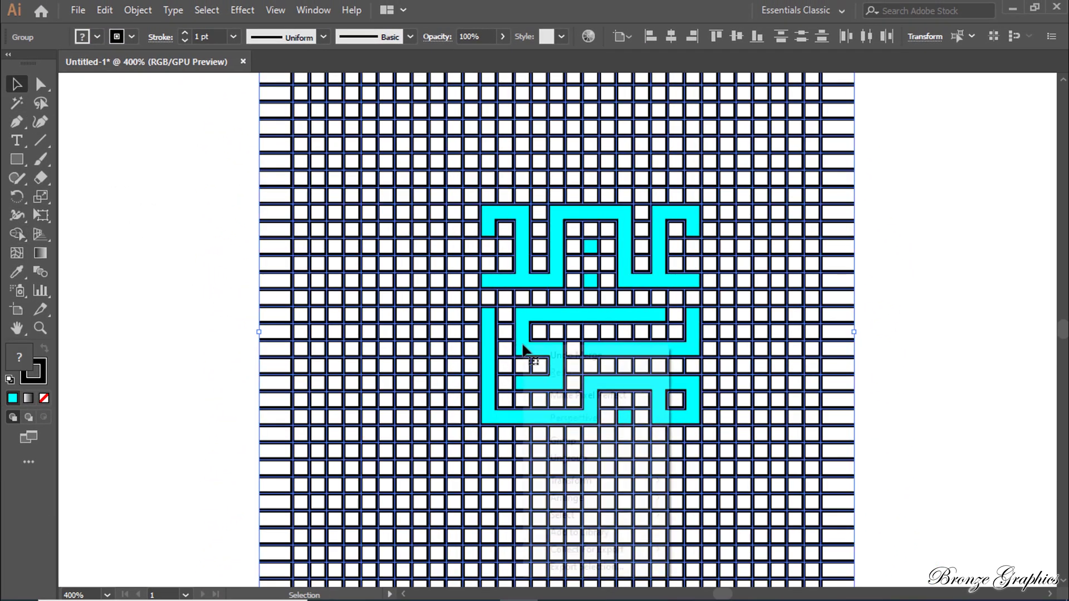
{"action": "right_click", "coordinate": [523, 347]}
{"action": "left_click", "coordinate": [579, 459]}
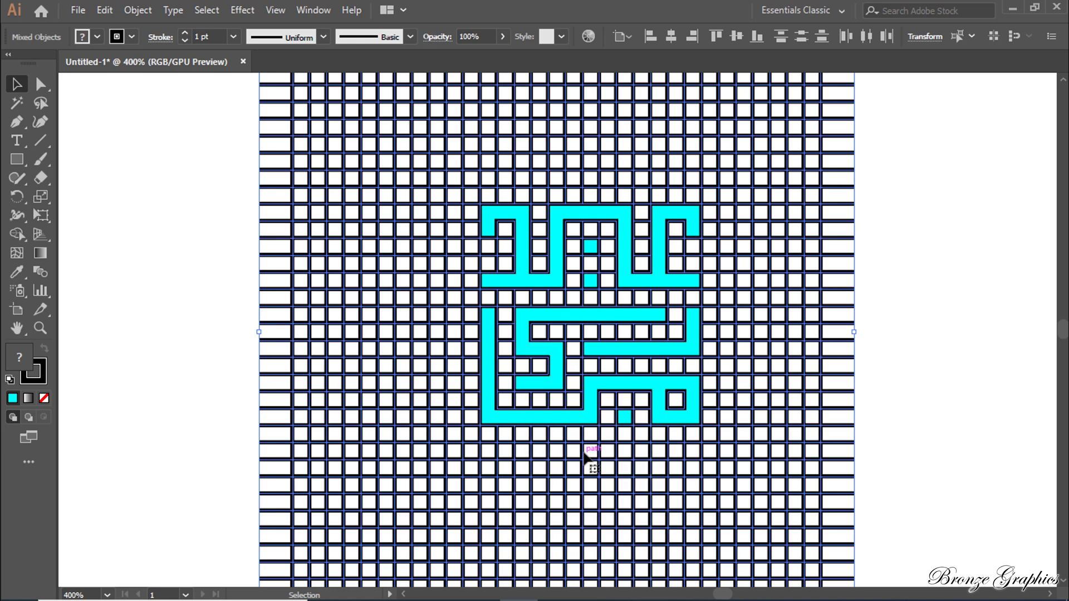
{"action": "left_click", "coordinate": [903, 335]}
Select all the cyan lettering shapes including the three dots, move them clear of the grid on its right side, and group them
{"action": "left_click", "coordinate": [662, 285], "text": "shift"}
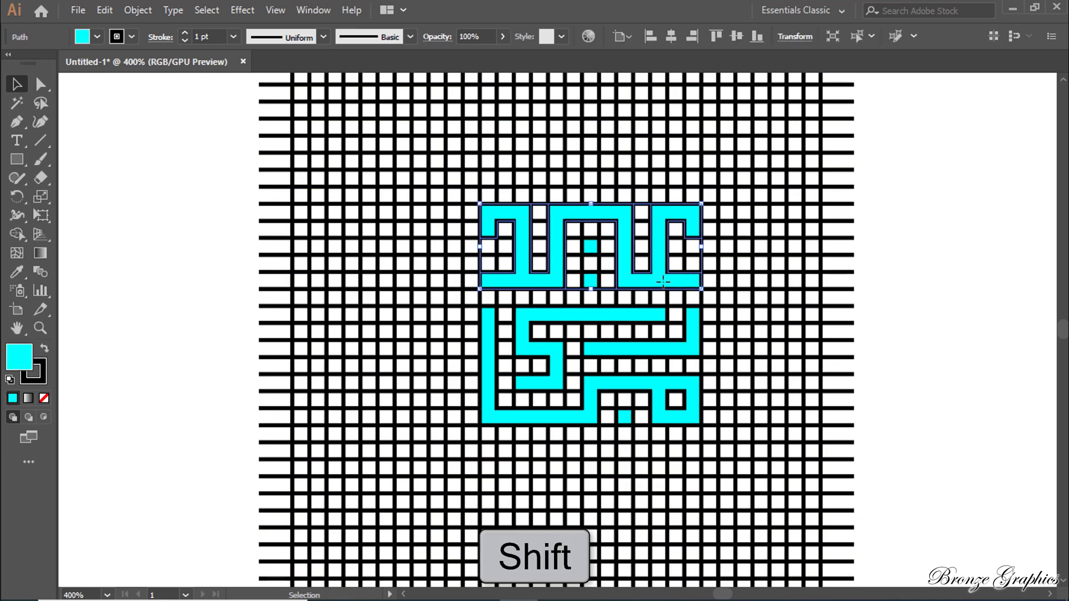
{"action": "left_click", "coordinate": [591, 280], "text": "shift"}
{"action": "left_click", "coordinate": [591, 246], "text": "shift"}
{"action": "left_click", "coordinate": [589, 316], "text": "shift"}
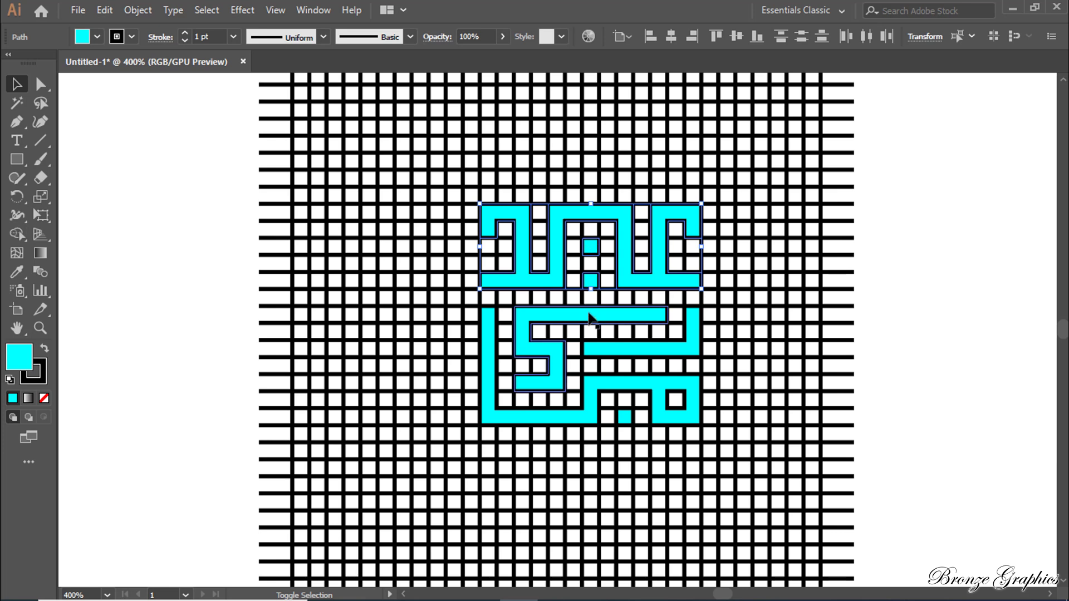
{"action": "left_click", "coordinate": [651, 382], "text": "shift"}
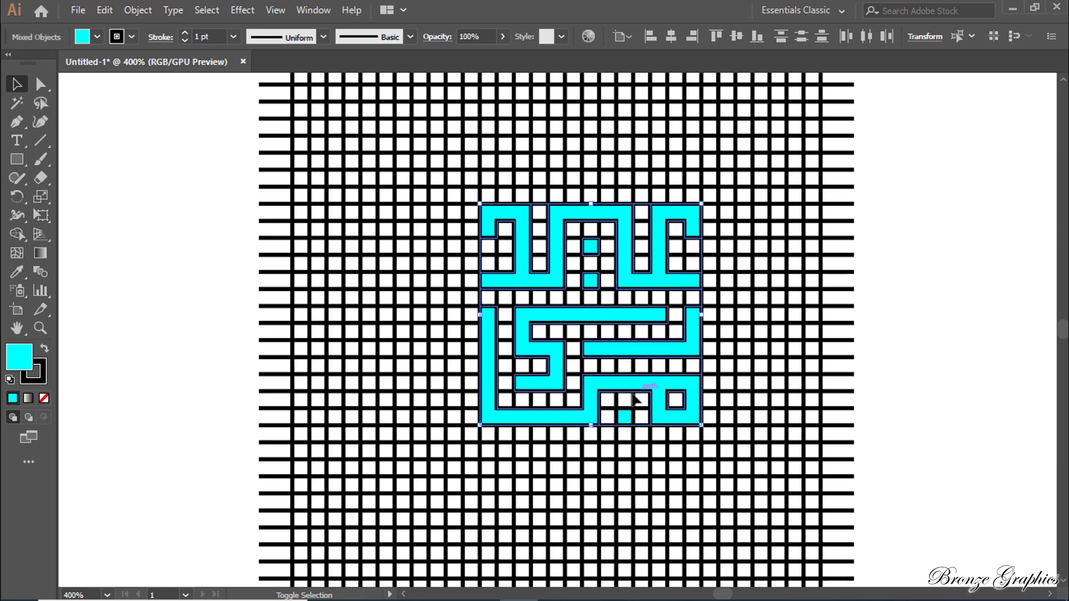
{"action": "left_click", "coordinate": [625, 416], "text": "shift"}
{"action": "key", "text": "ctrl+g"}
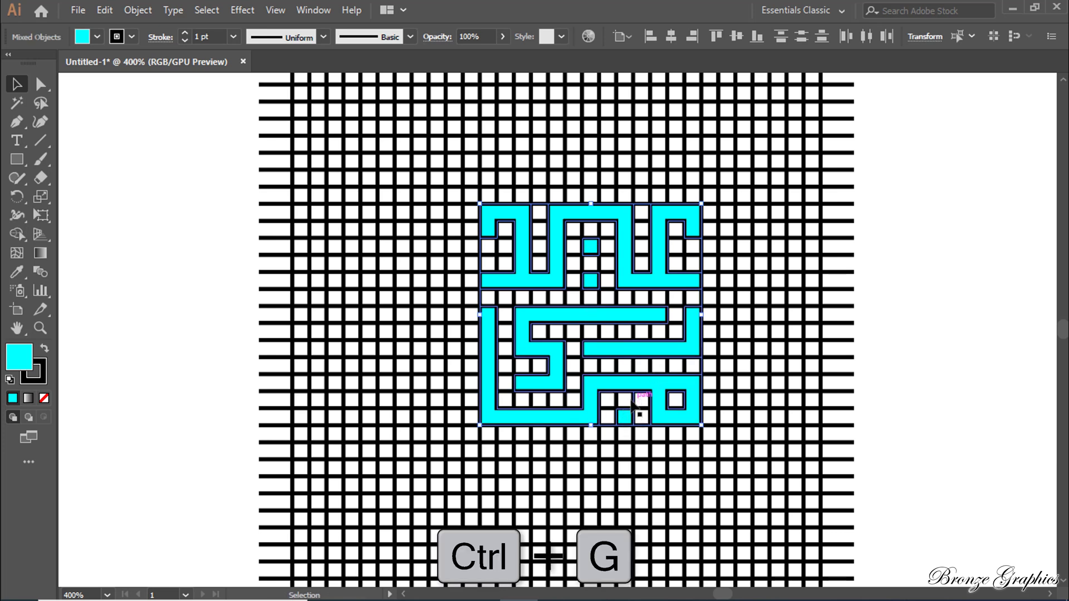
{"action": "scroll", "coordinate": [452, 376], "scroll_direction": "down", "scroll_amount": 1}
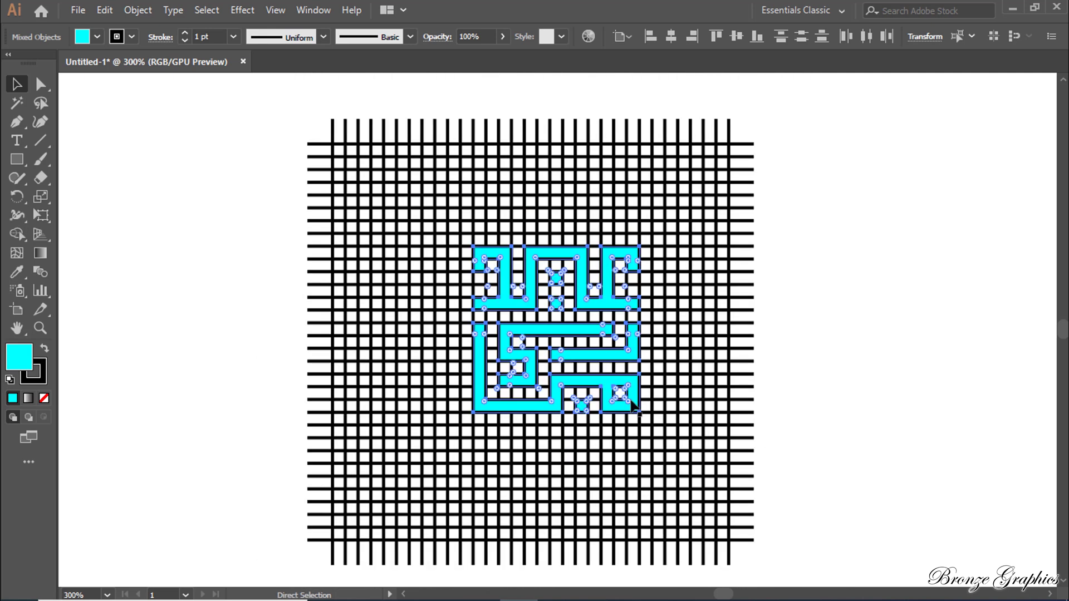
{"action": "left_click_drag", "start_coordinate": [565, 359], "coordinate": [925, 341]}
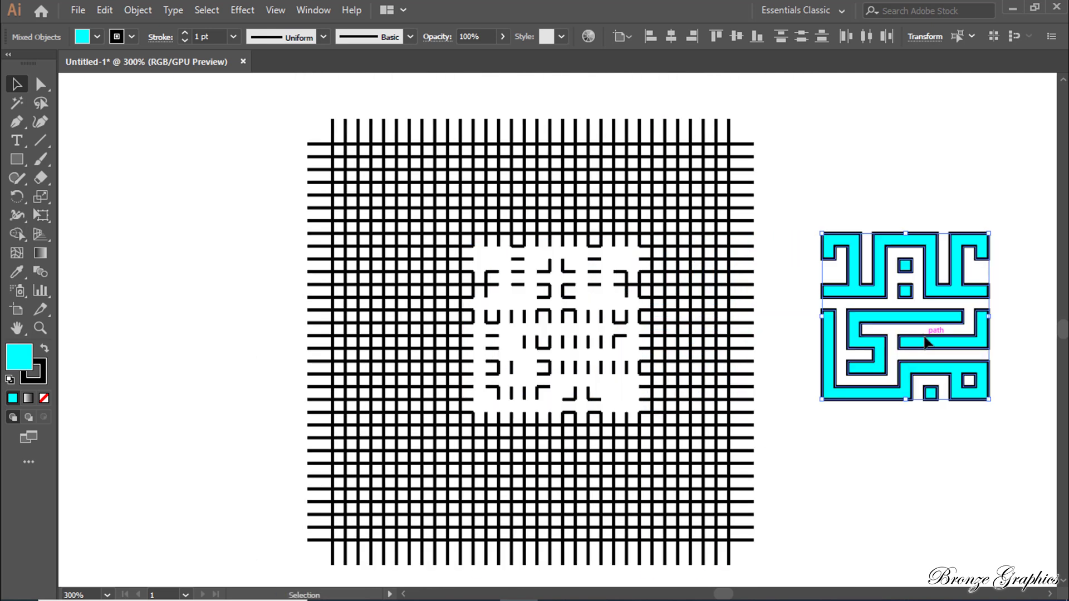
{"action": "key", "text": "ctrl"}
{"action": "key", "text": "ctrl+g"}
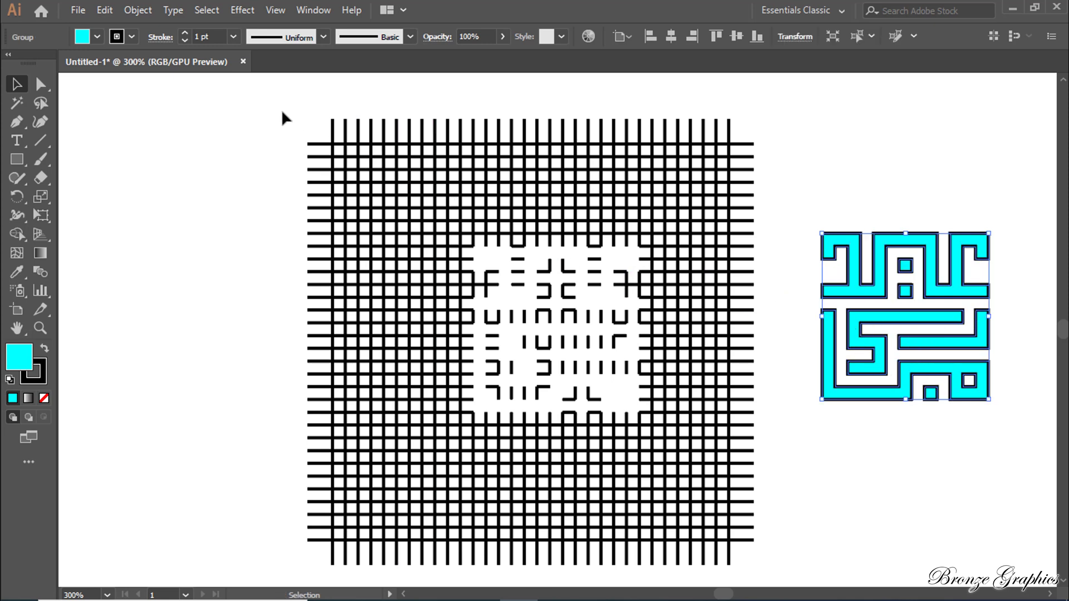
Delete all the leftover grid lines, keeping only the cyan lettering group
{"action": "left_click_drag", "start_coordinate": [260, 101], "coordinate": [770, 569]}
{"action": "key", "text": "Delete"}
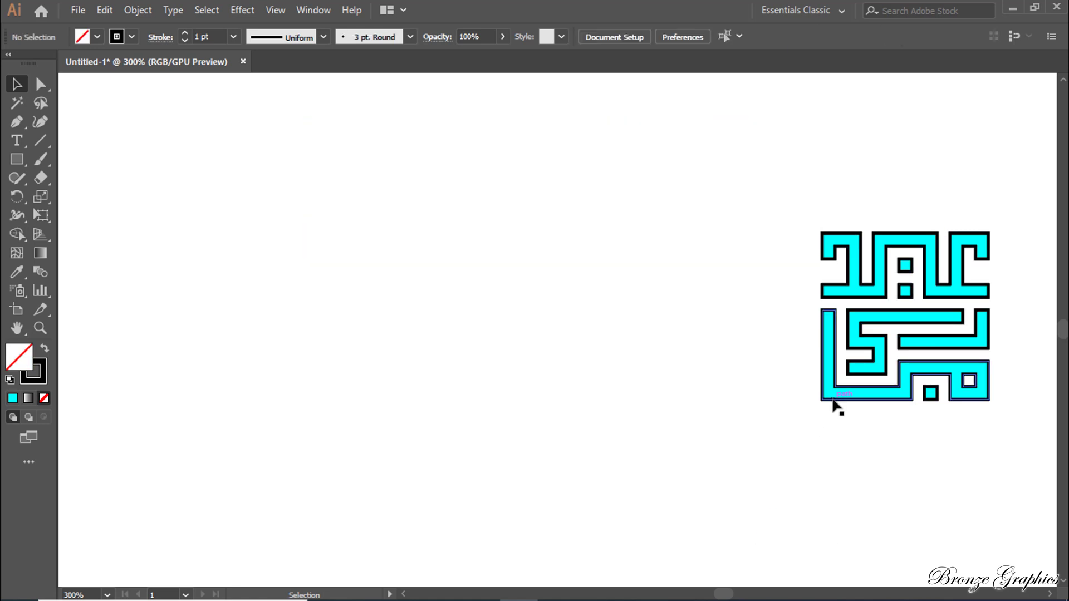
{"action": "left_click", "coordinate": [832, 395]}
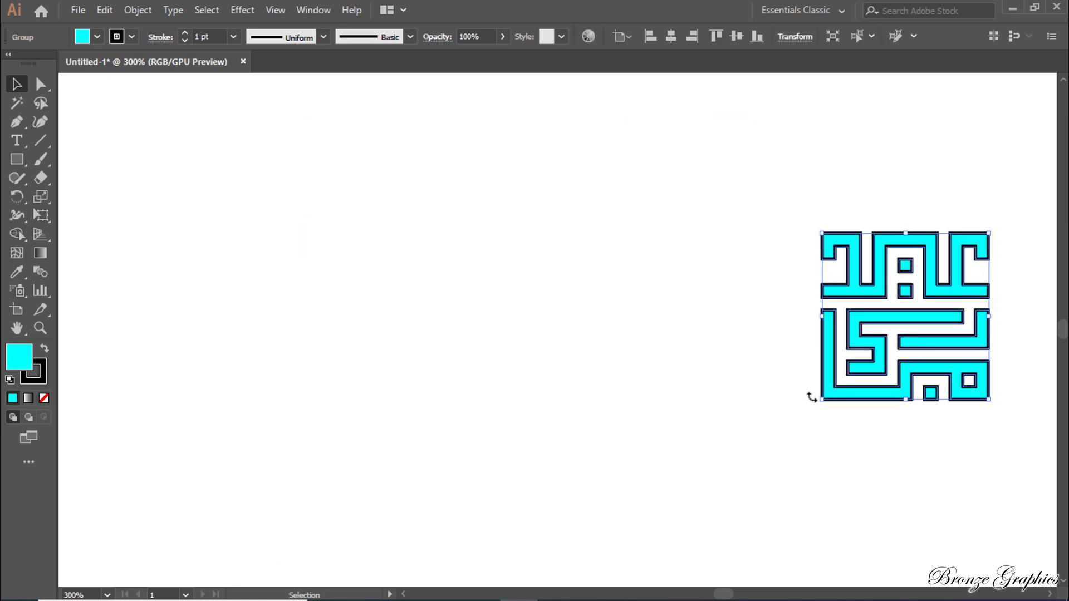
{"action": "left_click", "coordinate": [494, 345]}
Scale the lettering group up to nearly twice its size and place it around the middle of the artboard
{"action": "key", "text": "ctrl+0"}
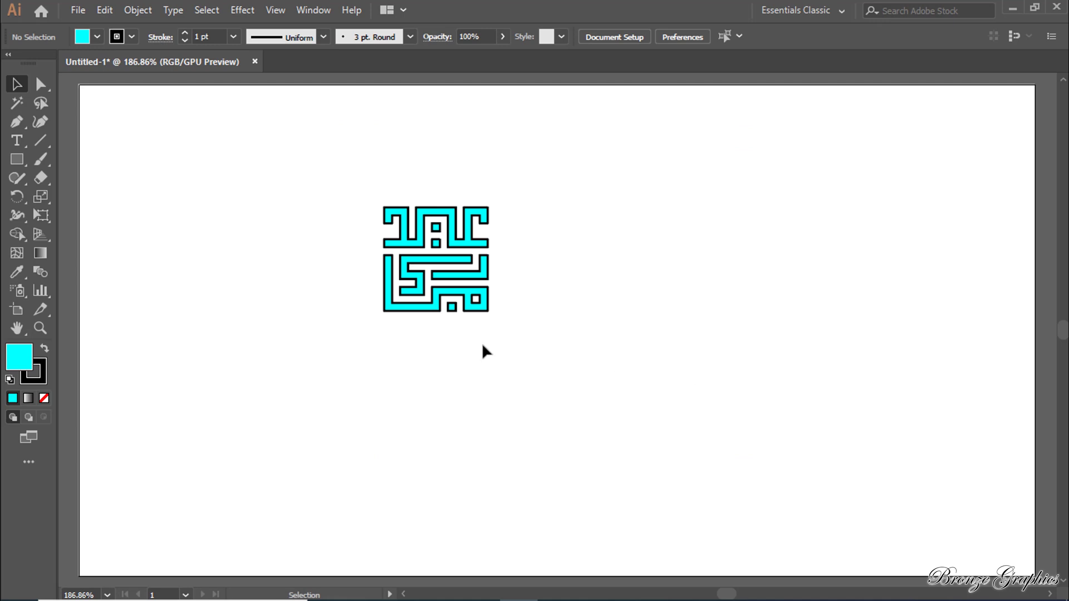
{"action": "left_click_drag", "start_coordinate": [292, 167], "coordinate": [539, 378]}
{"action": "left_click_drag", "start_coordinate": [492, 318], "coordinate": [582, 406]}
{"action": "left_click", "coordinate": [656, 380]}
{"action": "left_click_drag", "start_coordinate": [657, 384], "coordinate": [568, 366]}
{"action": "key", "text": "ctrl+plus"}
{"action": "key", "text": "ctrl+plus"}
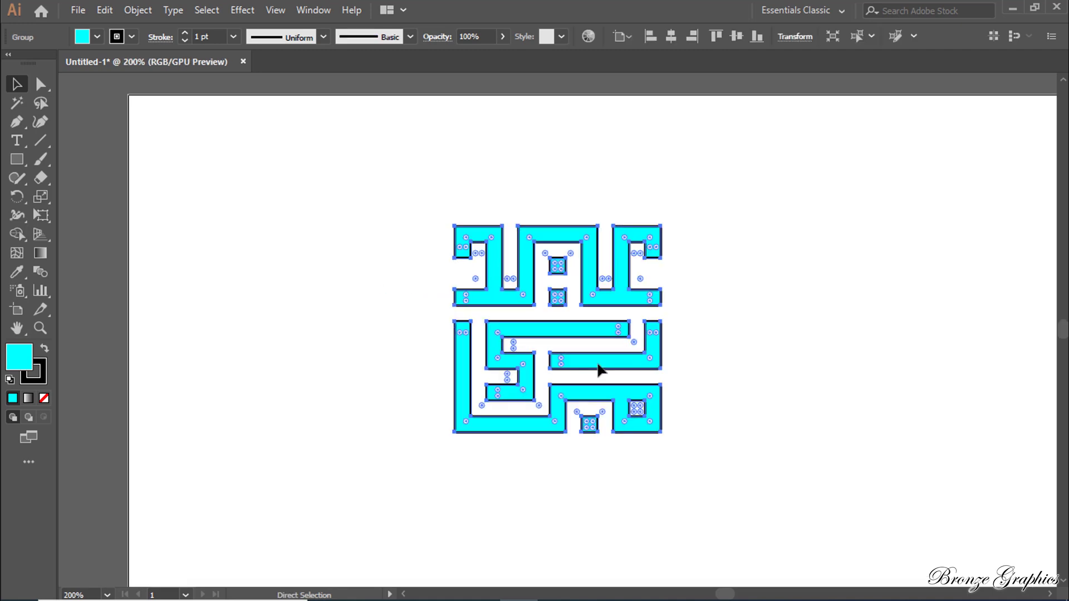
{"action": "key", "text": "v"}
{"action": "left_click", "coordinate": [899, 341]}
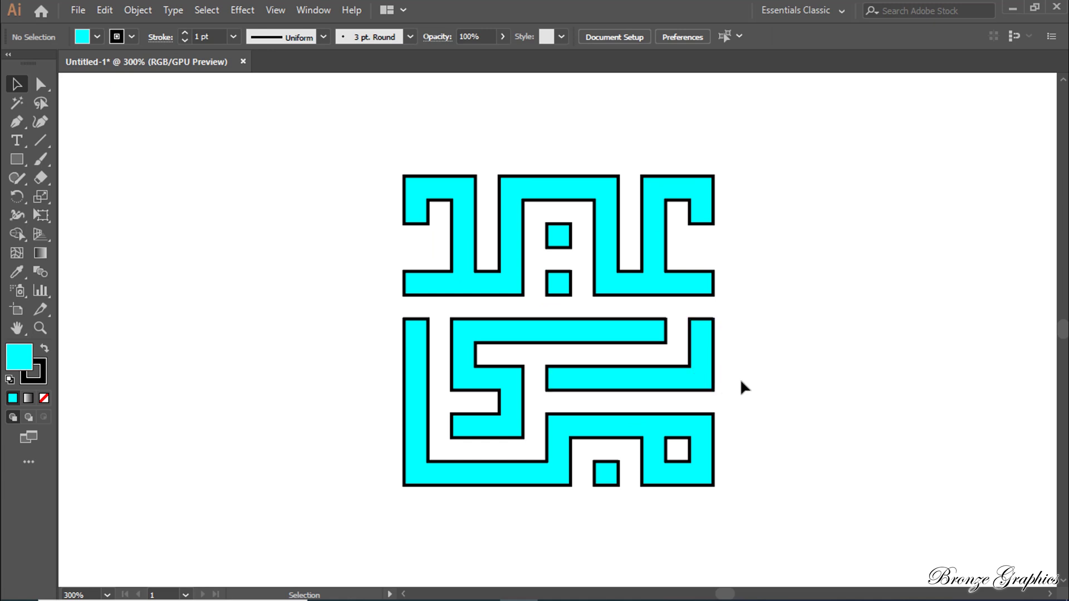
Add the text "EID MUBARAK" below the lettering with an RGB Cyan fill
{"action": "scroll", "coordinate": [762, 384], "scroll_direction": "down", "scroll_amount": 2}
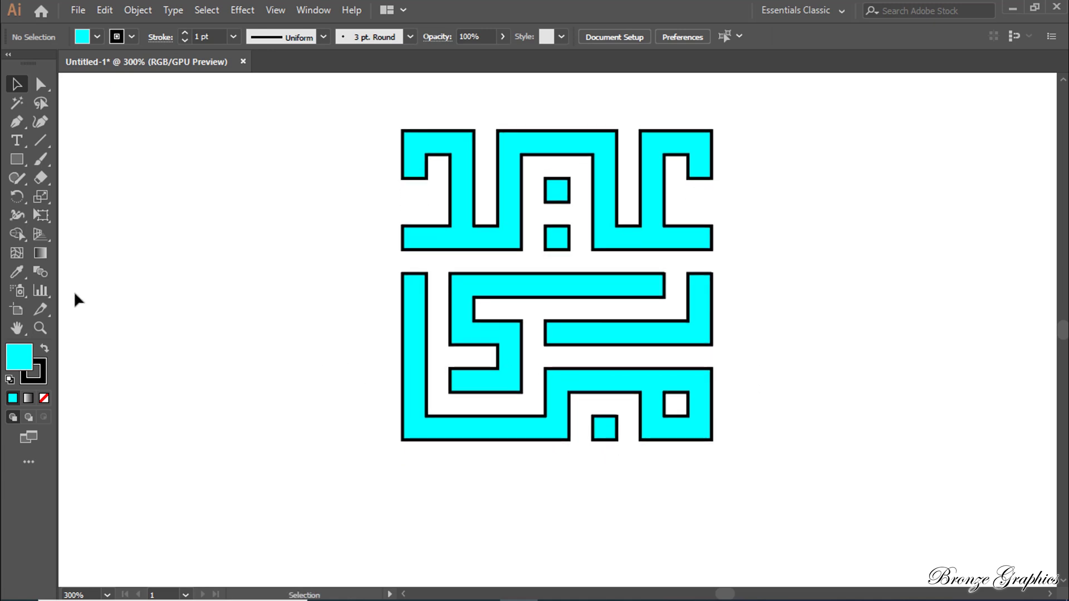
{"action": "left_click", "coordinate": [17, 141]}
{"action": "left_click_drag", "start_coordinate": [22, 149], "coordinate": [80, 146]}
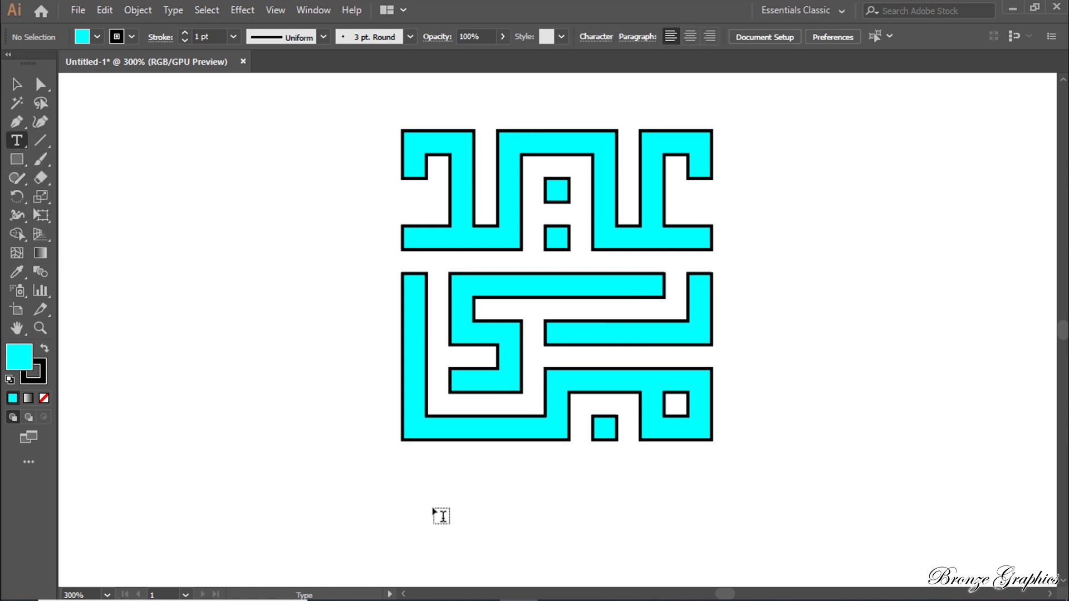
{"action": "left_click", "coordinate": [408, 479]}
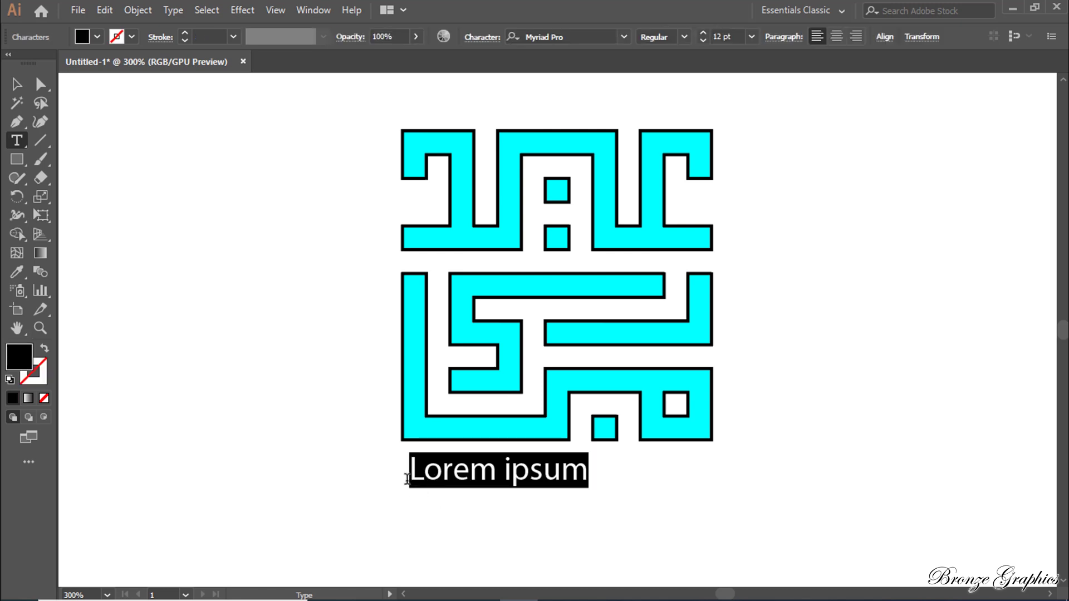
{"action": "left_click", "coordinate": [96, 37]}
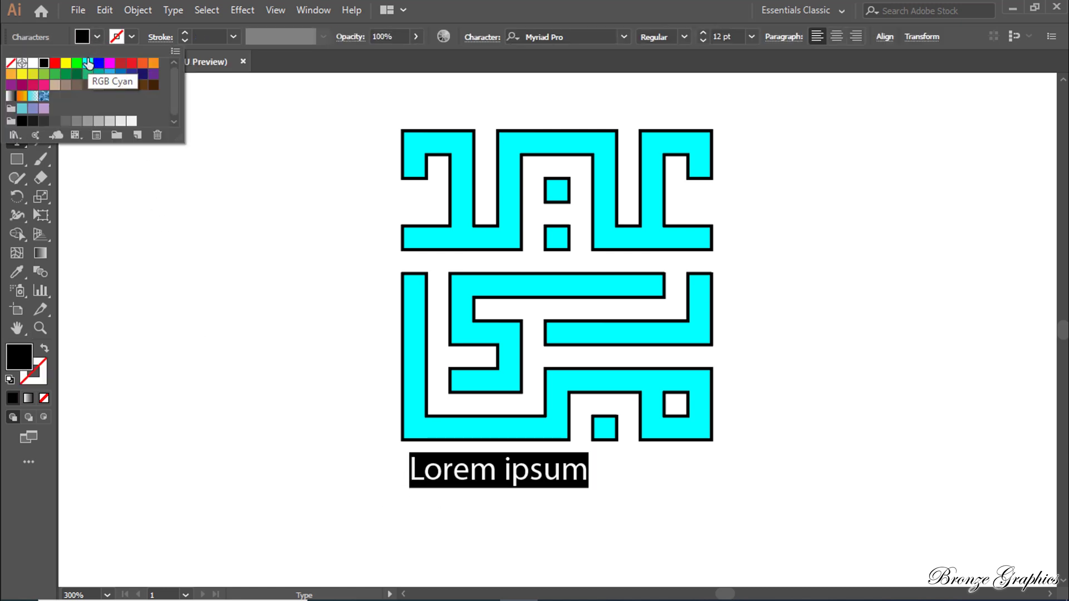
{"action": "left_click", "coordinate": [88, 63]}
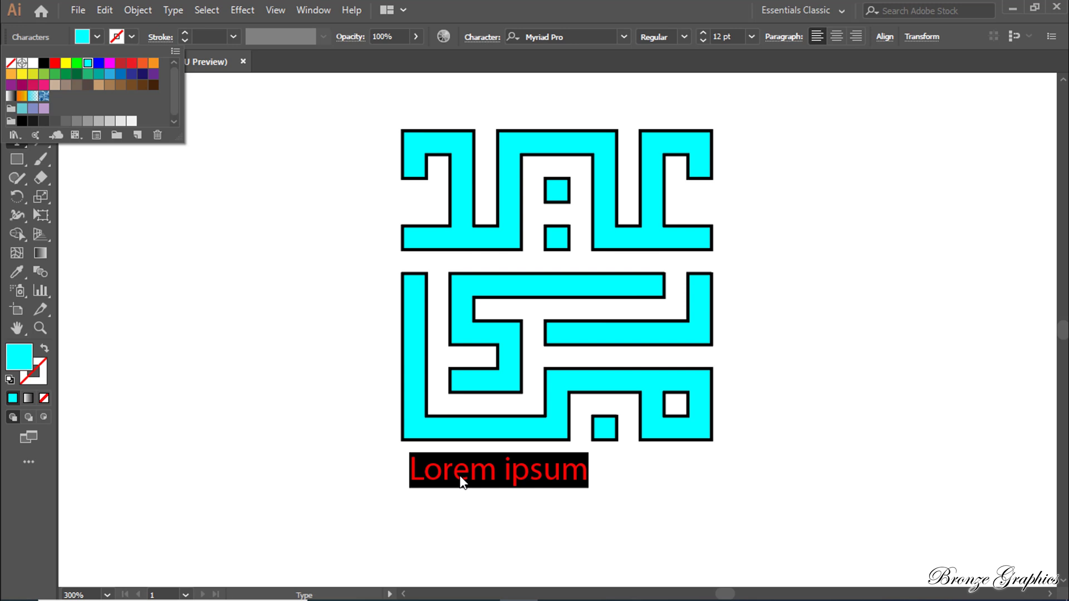
{"action": "type", "text": "EID"}
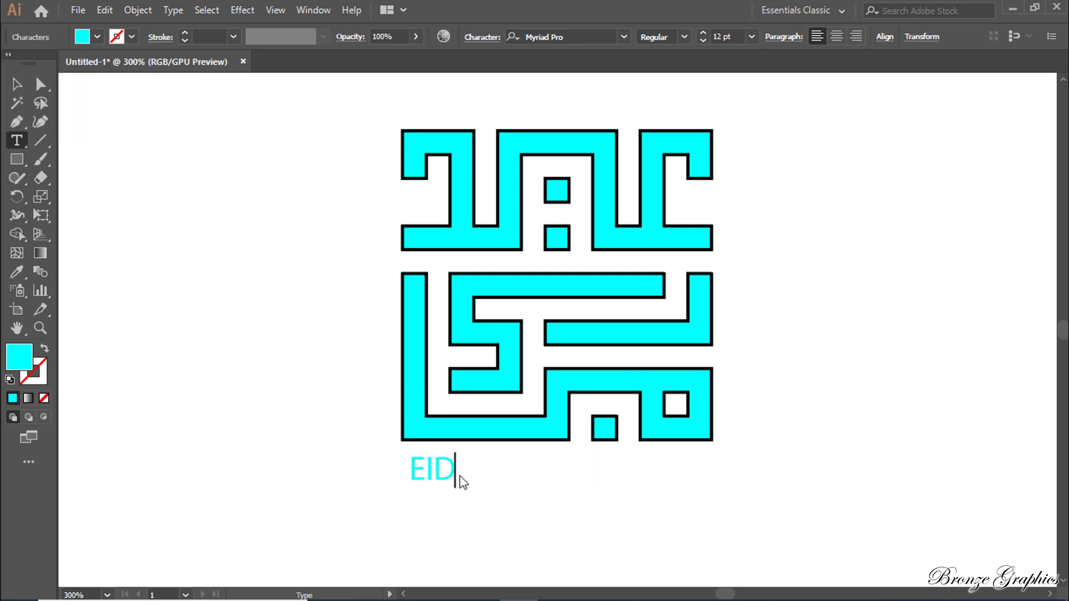
{"action": "type", "text": " MU"}
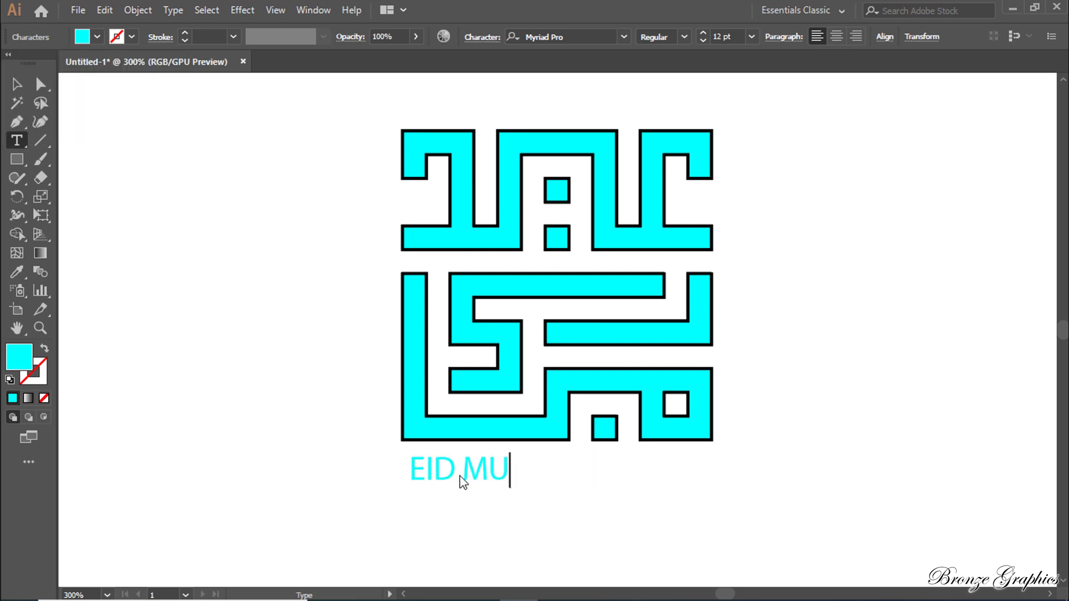
{"action": "type", "text": "BARAK"}
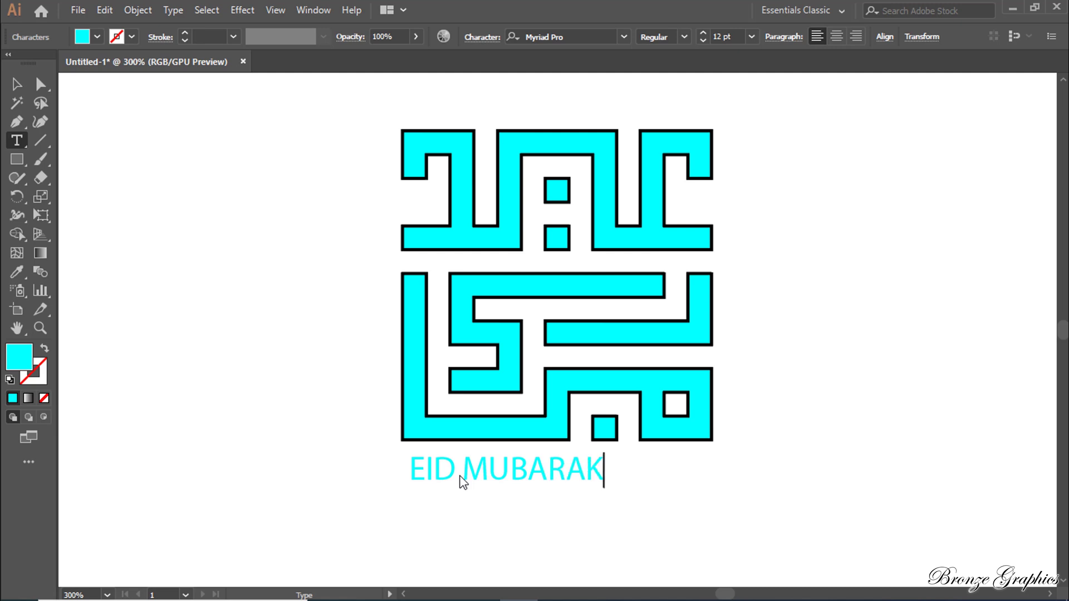
{"action": "key", "text": "Escape"}
Move the "EID MUBARAK" text under the middle of the lettering and align both objects by their horizontal centers
{"action": "left_click_drag", "start_coordinate": [501, 478], "coordinate": [561, 485]}
{"action": "left_click_drag", "start_coordinate": [710, 510], "coordinate": [484, 334]}
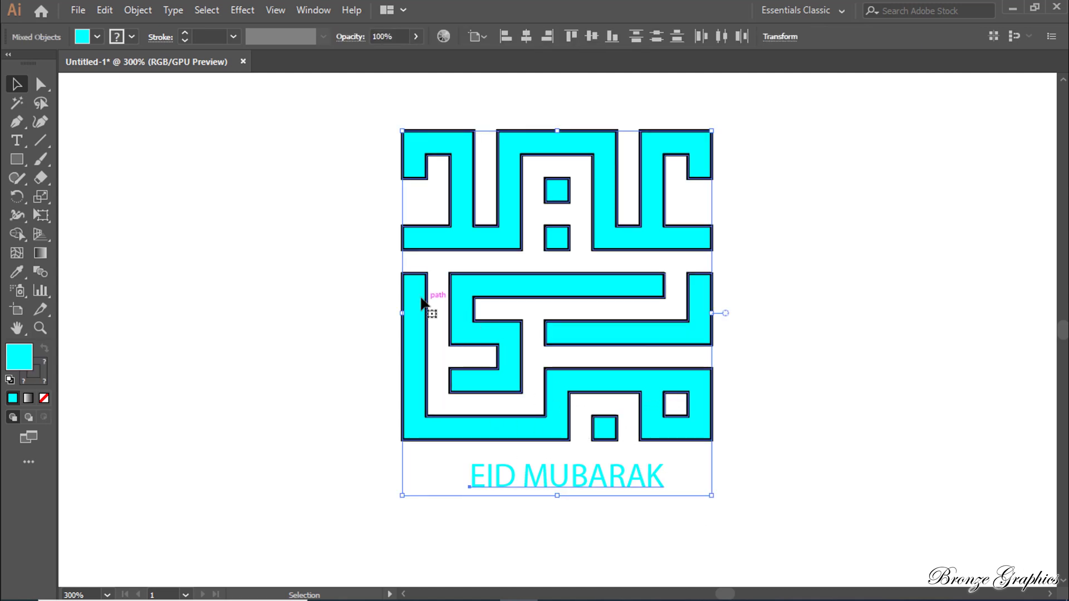
{"action": "left_click", "coordinate": [313, 12]}
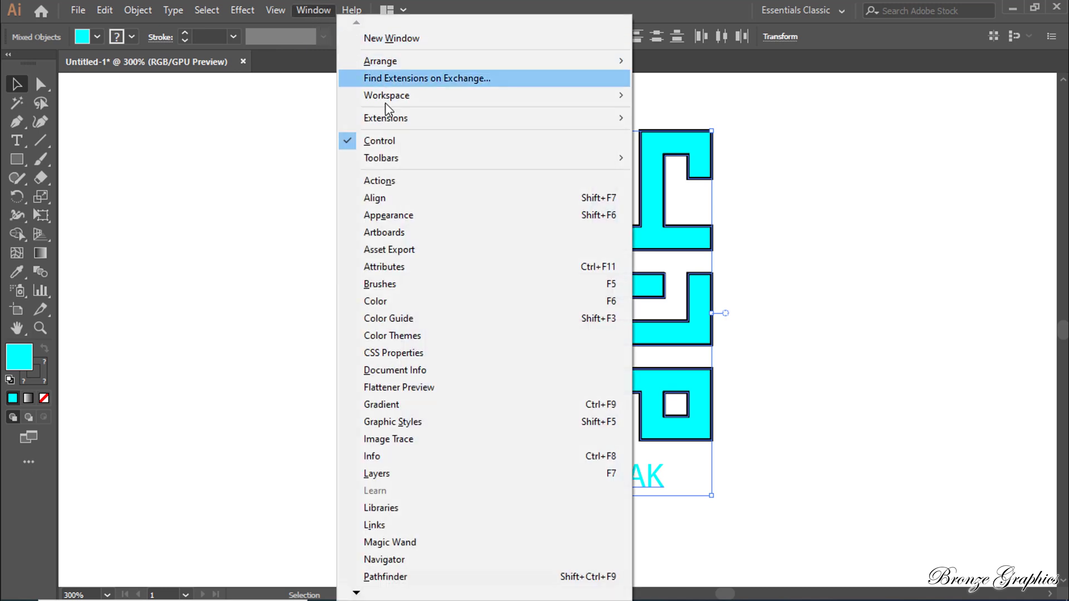
{"action": "left_click", "coordinate": [399, 200]}
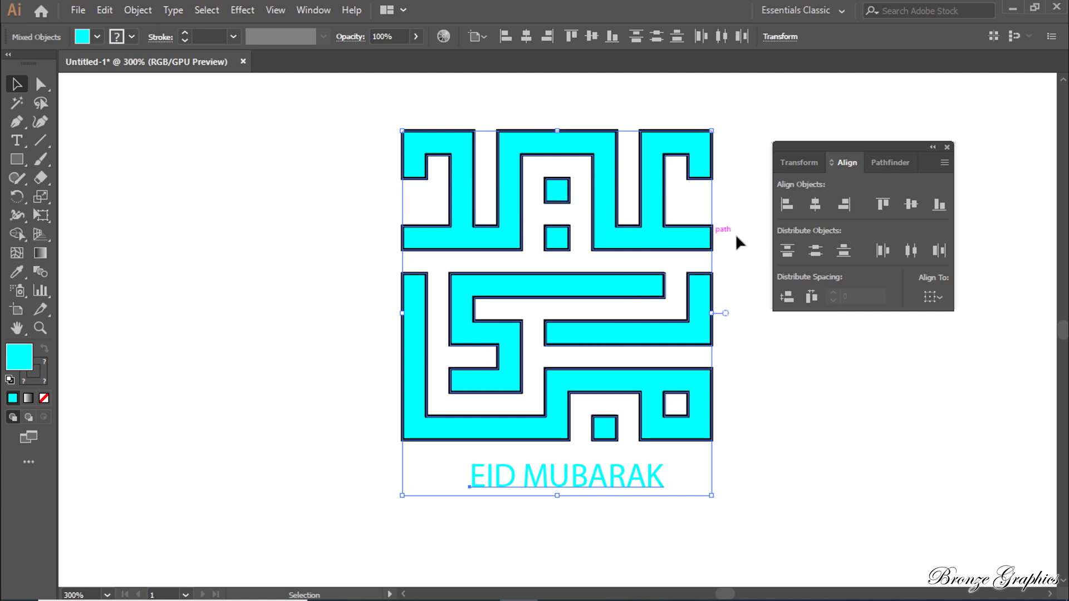
{"action": "left_click", "coordinate": [816, 204]}
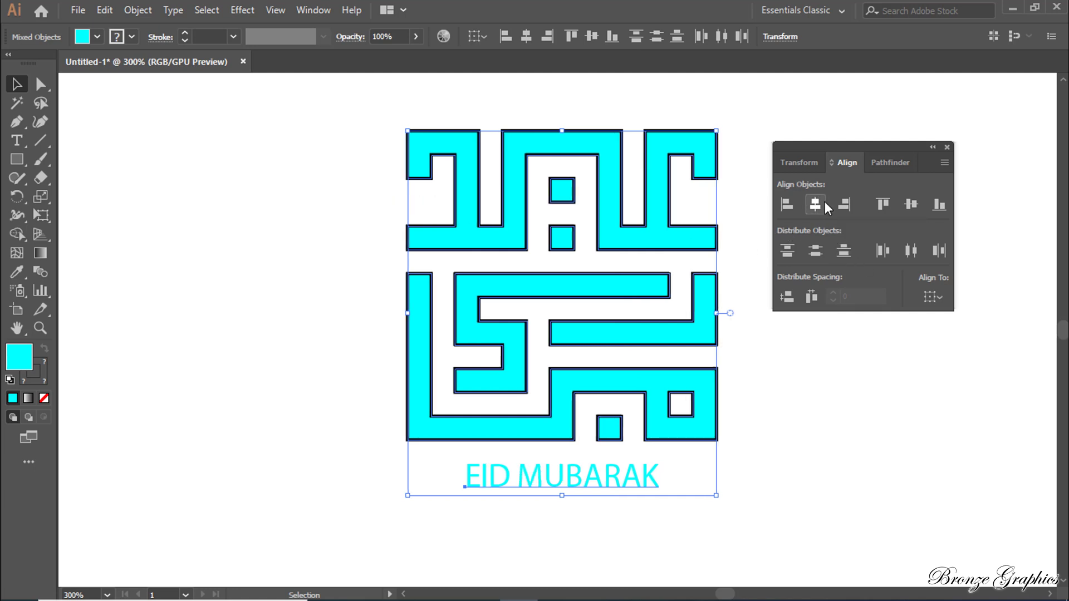
{"action": "left_click", "coordinate": [947, 147]}
{"action": "left_click", "coordinate": [912, 241]}
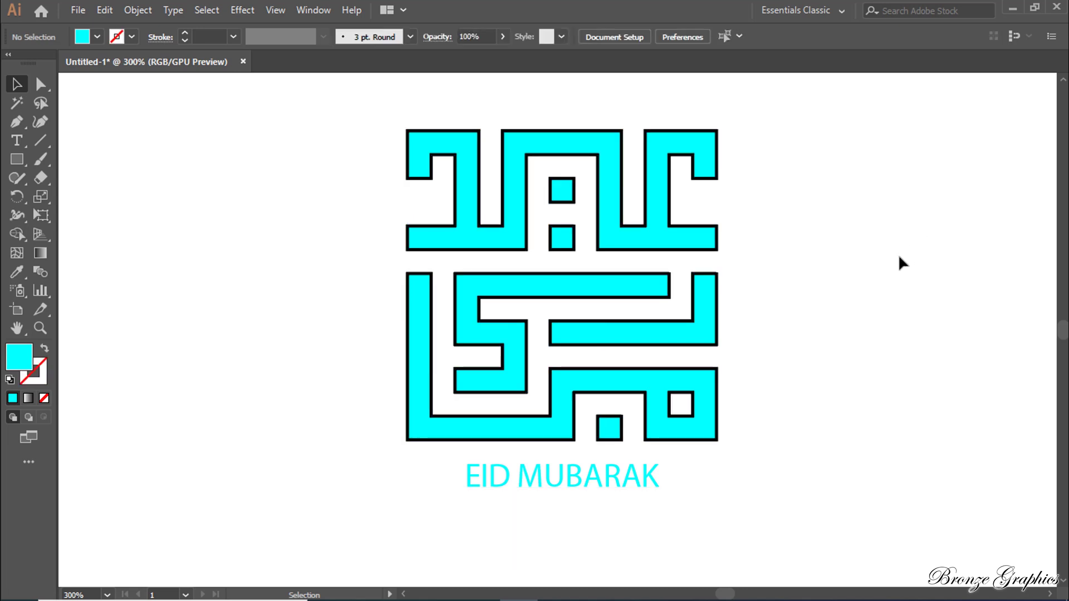
{"action": "left_click_drag", "start_coordinate": [837, 295], "coordinate": [838, 319]}
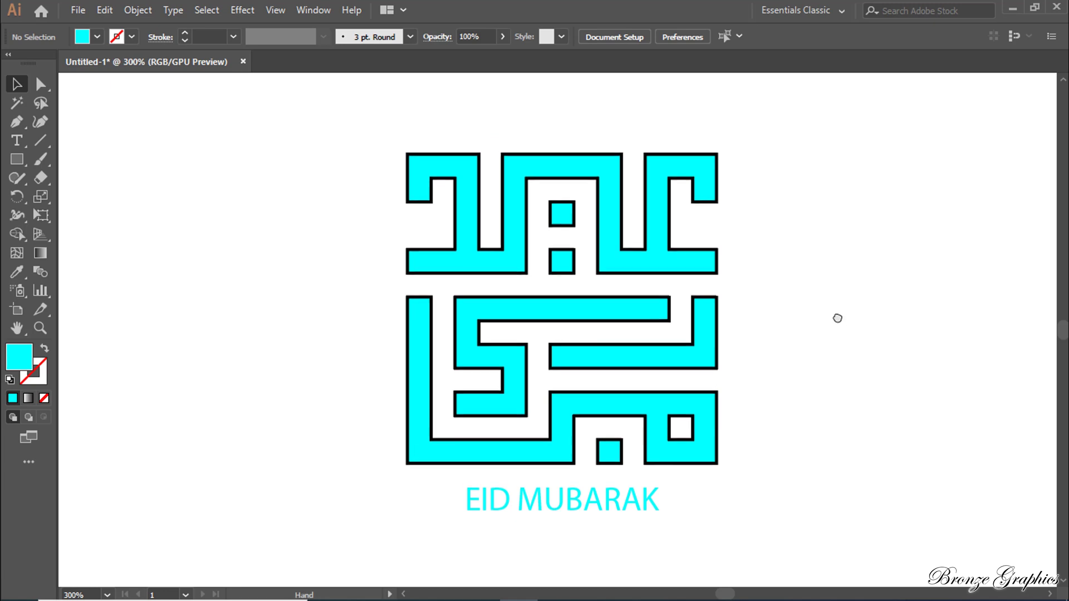